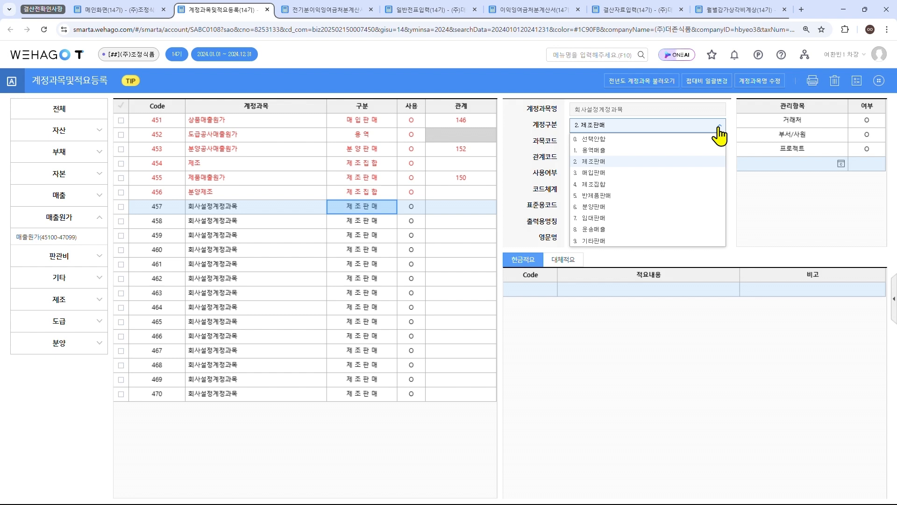
- Check the classification and related codes of the cost-of-sales accounts 제품매출원가 (455) and 분양공사매출원가 (453)
left_click(312, 180)
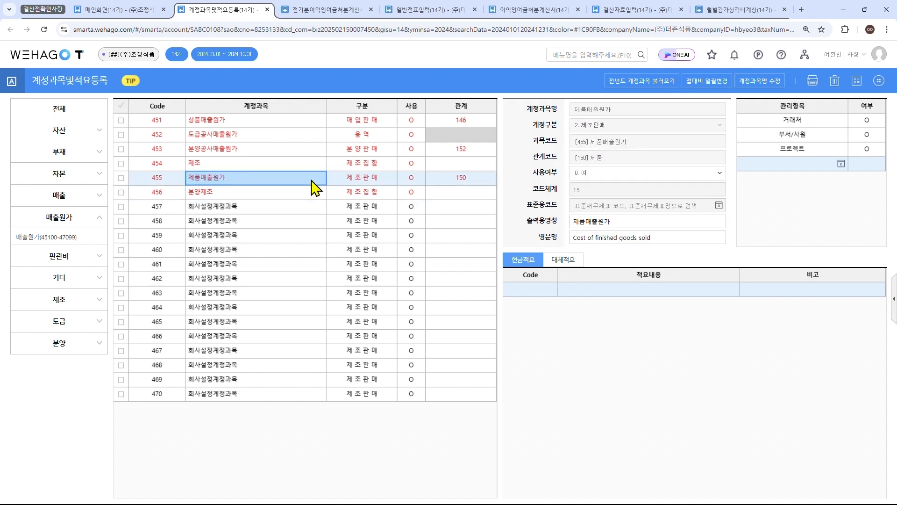
left_click(317, 154)
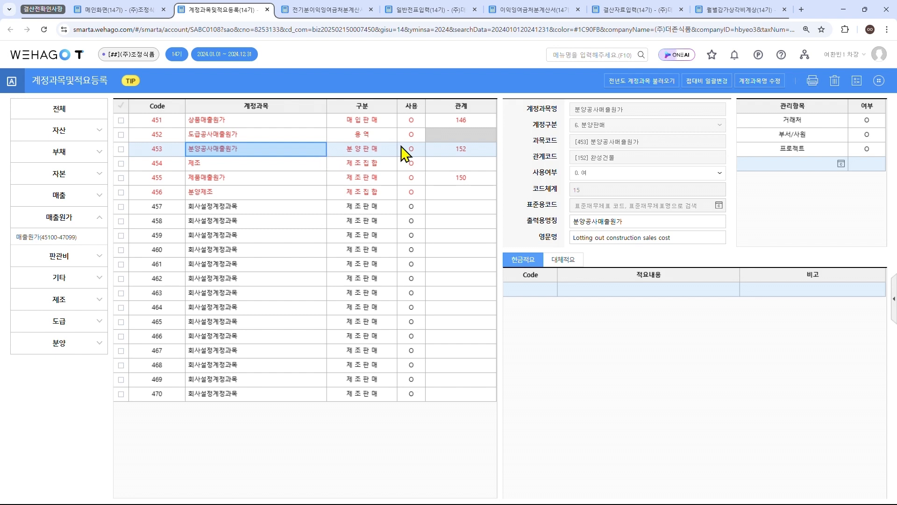
left_click(478, 151)
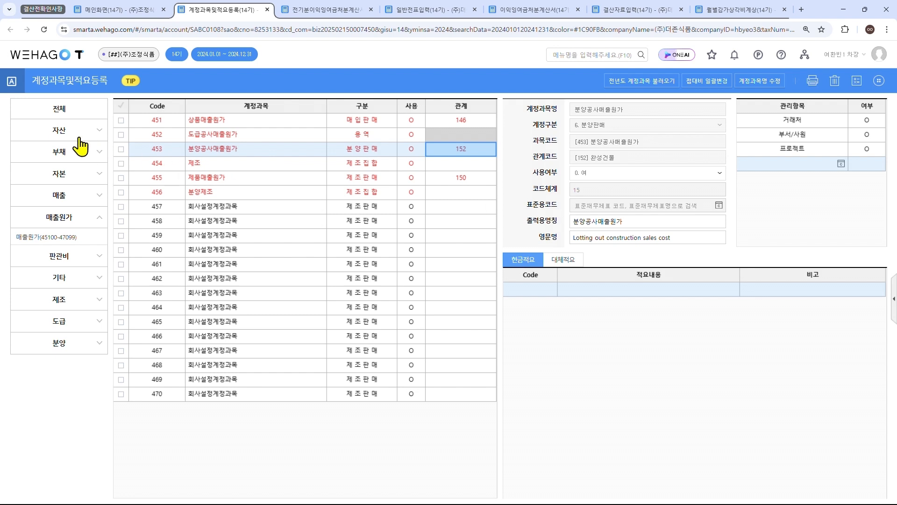
left_click(64, 133)
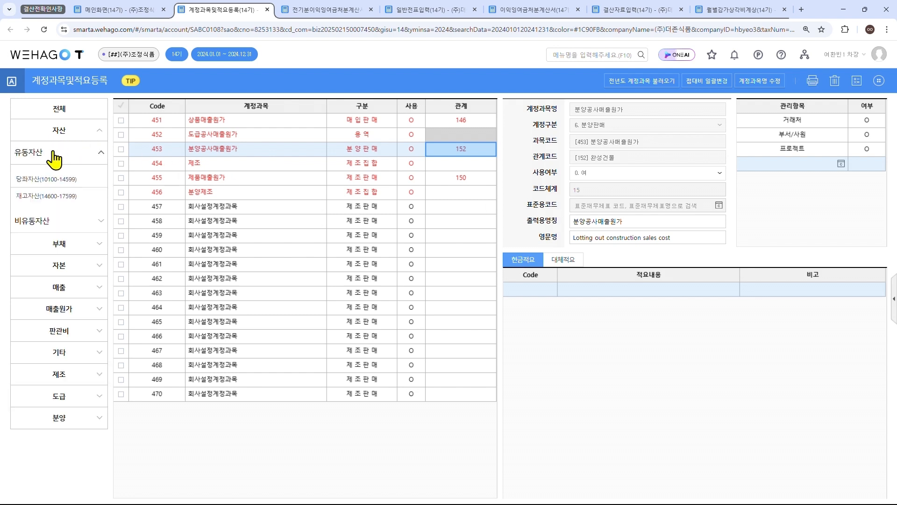
left_click(45, 202)
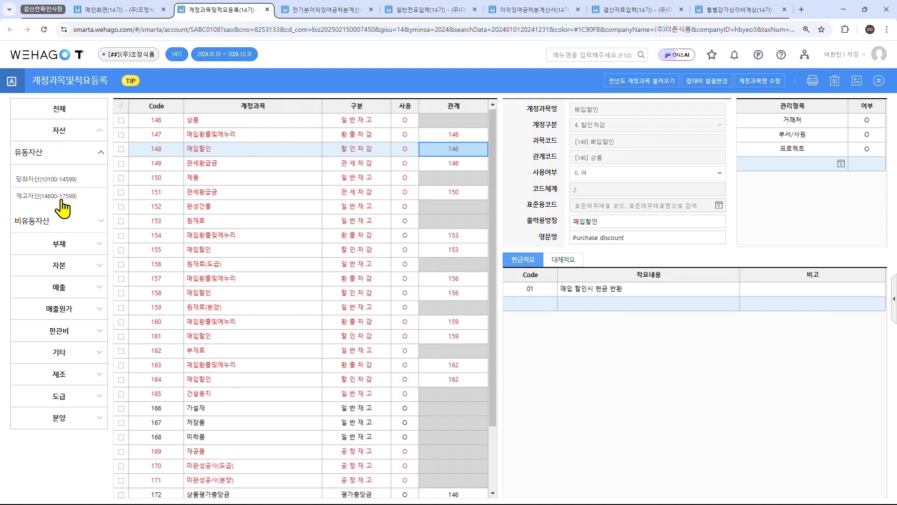
left_click(239, 222)
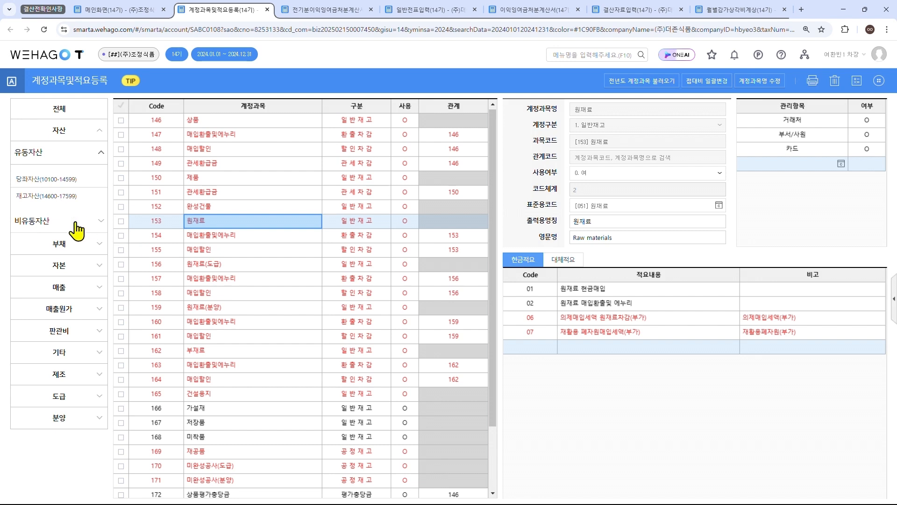
scroll(191, 362, "down", 2)
left_click(208, 438)
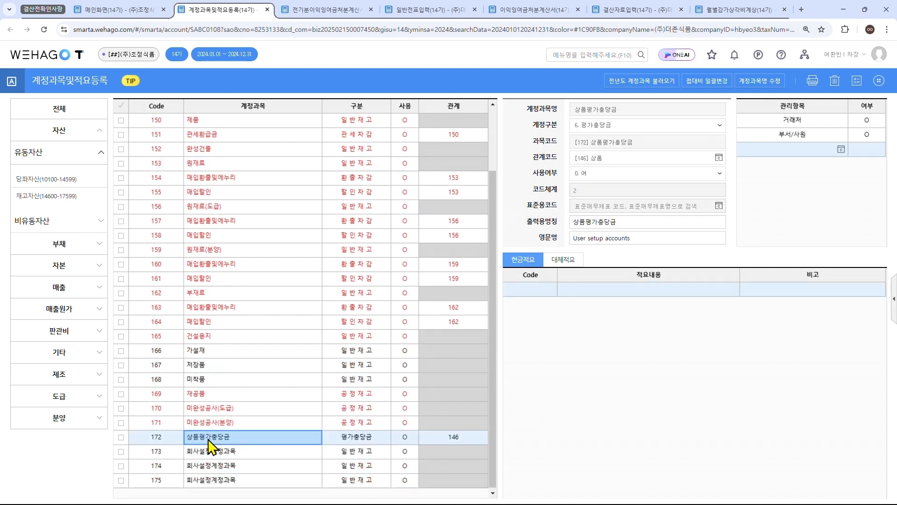
left_click(629, 134)
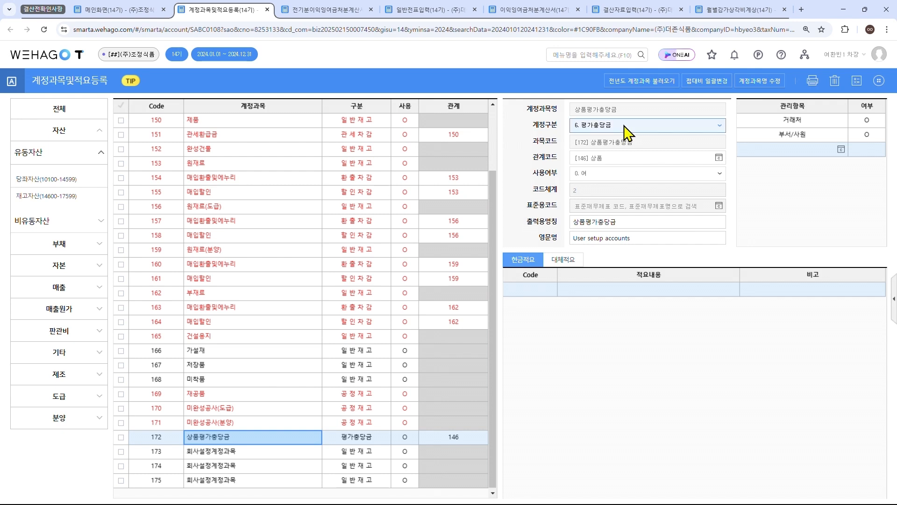
left_click(607, 162)
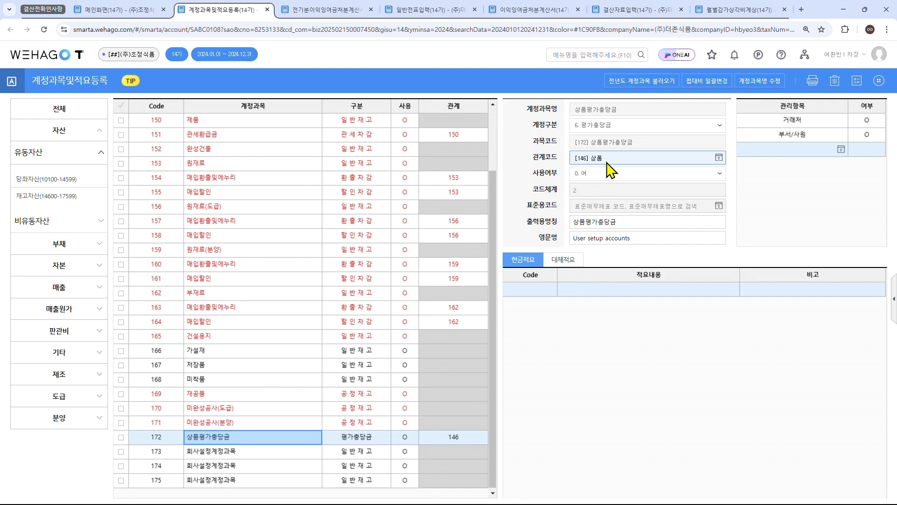
- Check the account settings of 상품평가손실 (945) under 영업외비용 and 상품평가손실환입 (922) under 영업외수익
left_click(60, 361)
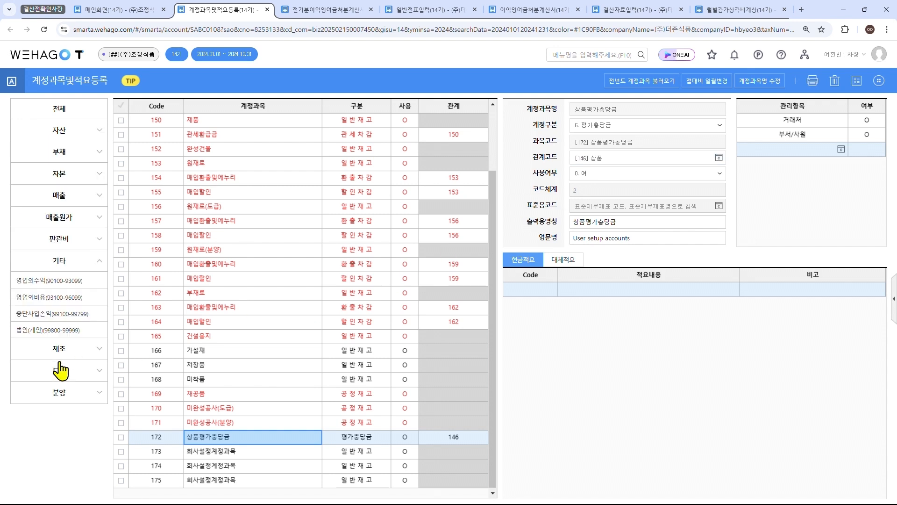
left_click(58, 298)
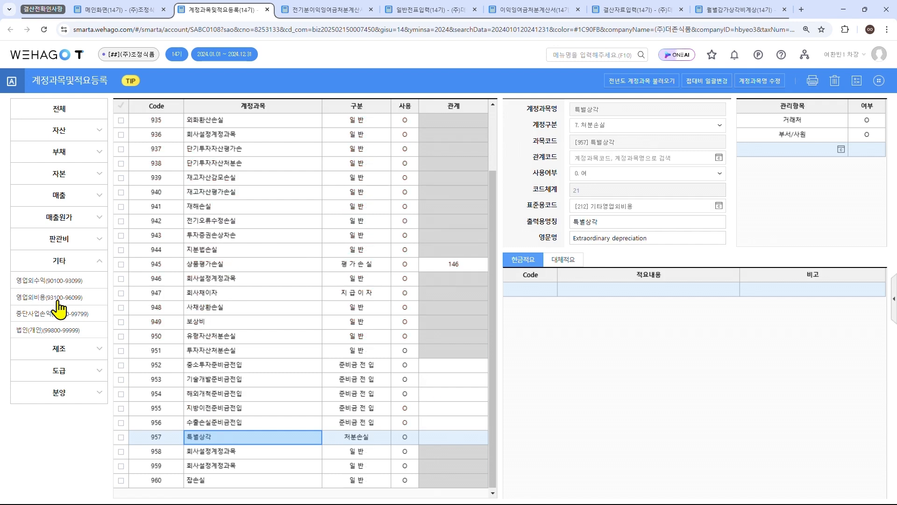
left_click(207, 268)
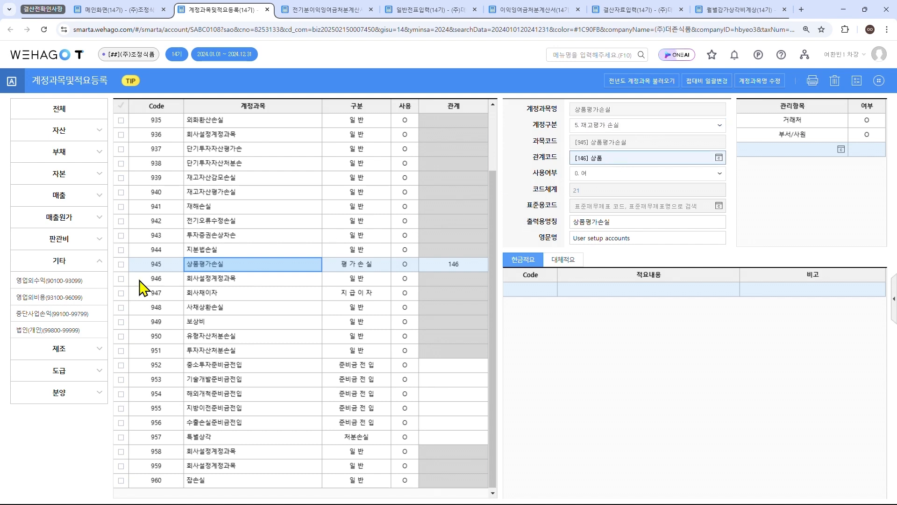
left_click(70, 286)
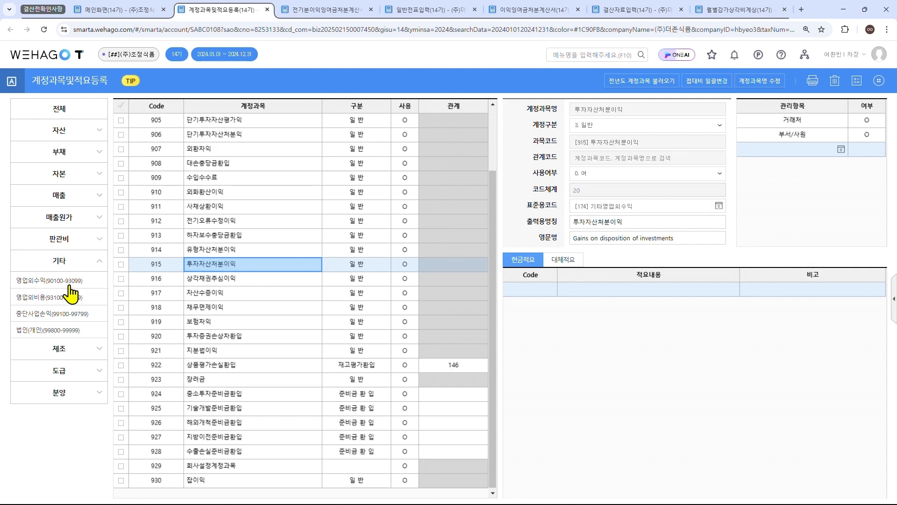
left_click(228, 367)
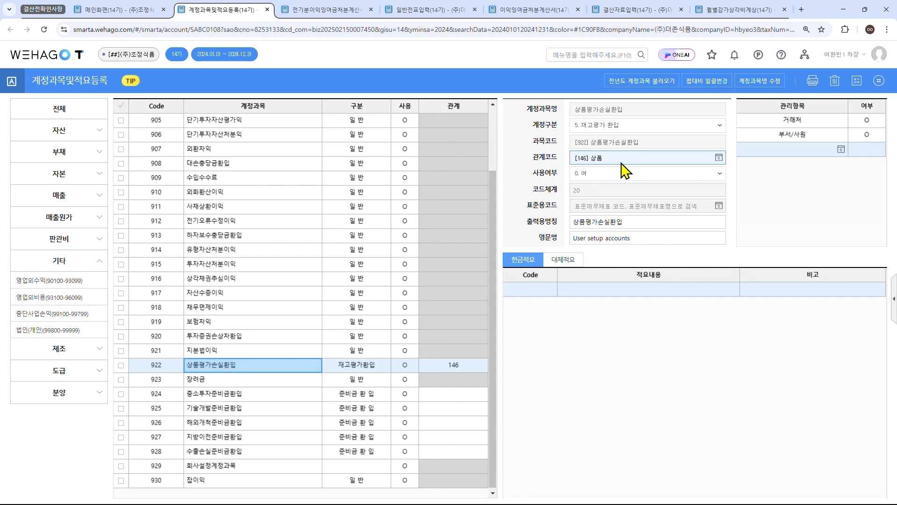
- Open the prior-period retained earnings appropriation statement (전기분이익잉여금처분계산서) from the main screen
left_click(130, 10)
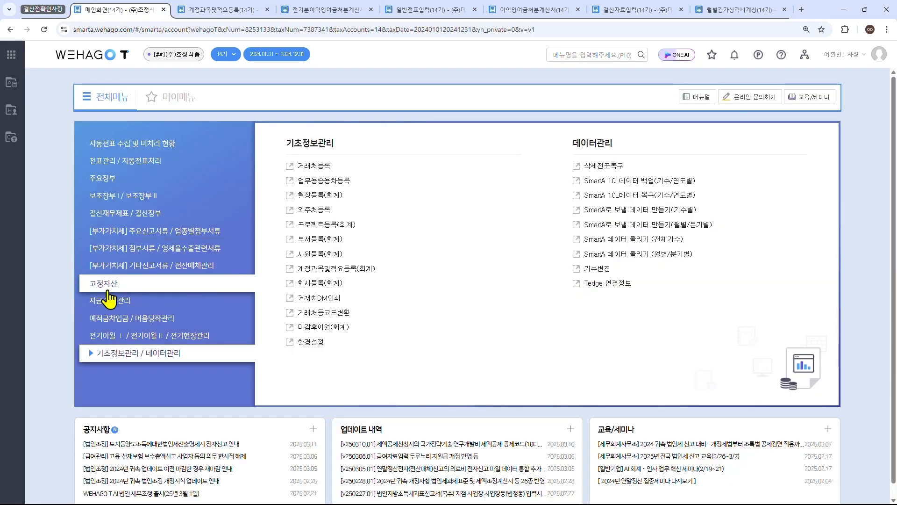
mouse_move(117, 341)
left_click(304, 210)
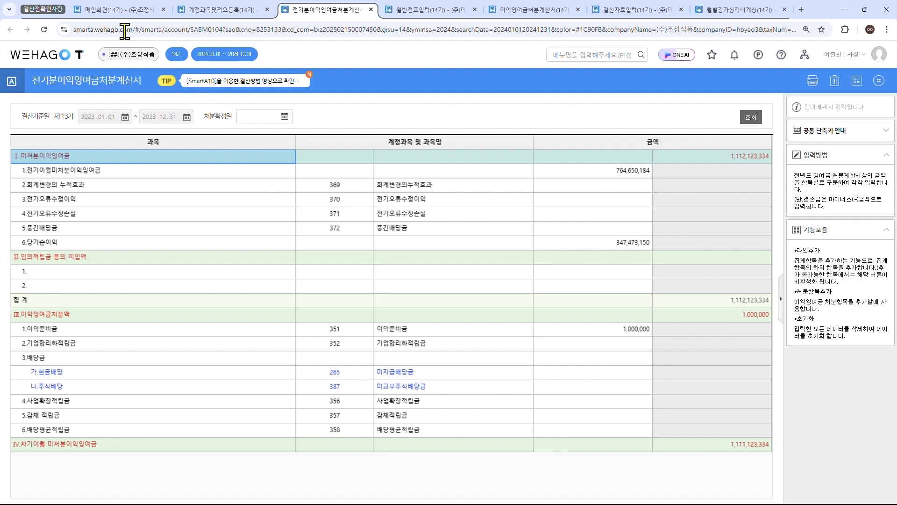
- Open 일반전표입력, retrieve the vouchers for June 9, 2024, and check the account code of the 중간배당금 debit line
left_click(116, 10)
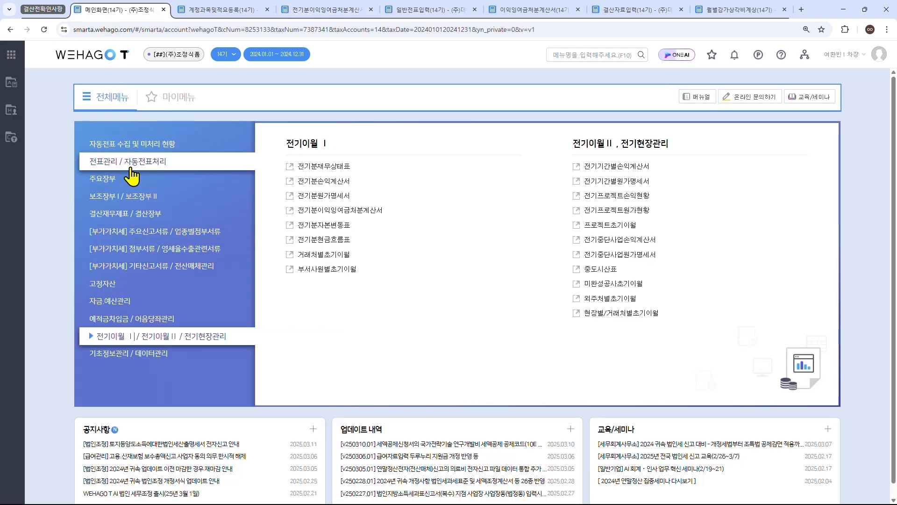
left_click(105, 164)
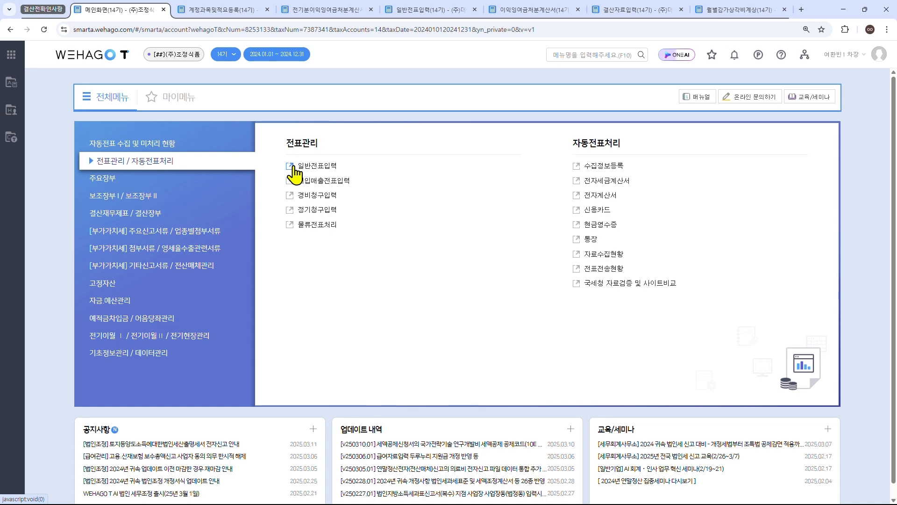
left_click(295, 167)
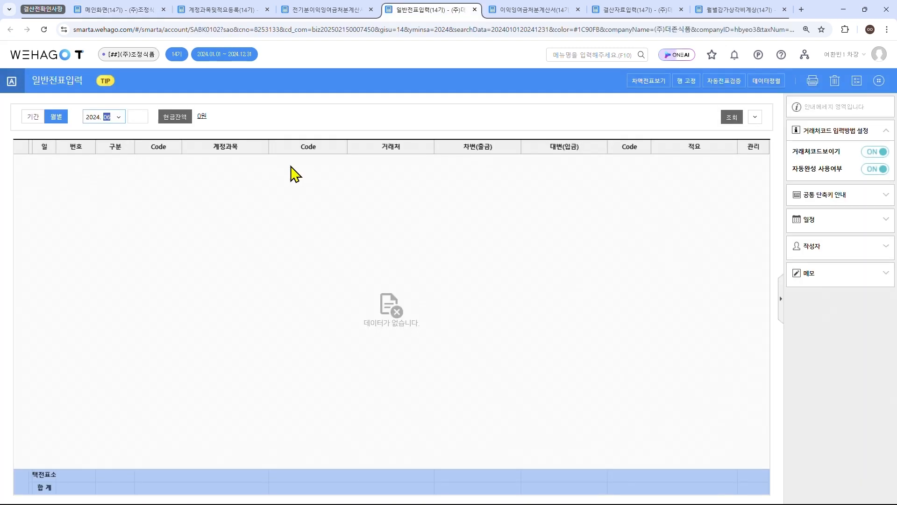
key("Return")
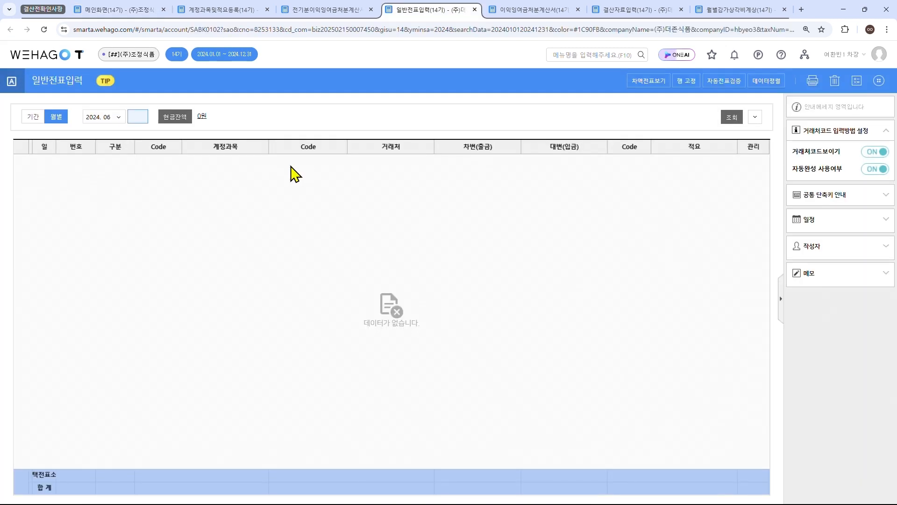
key("Return")
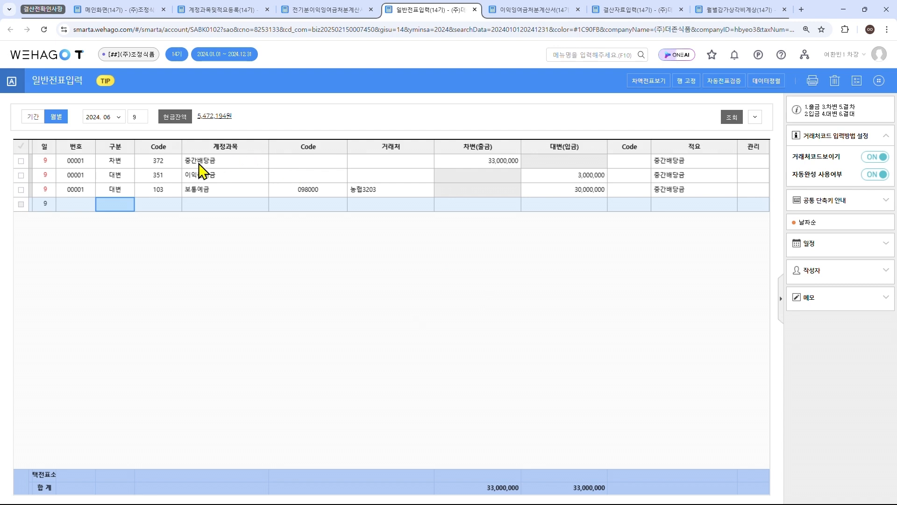
left_click(157, 162)
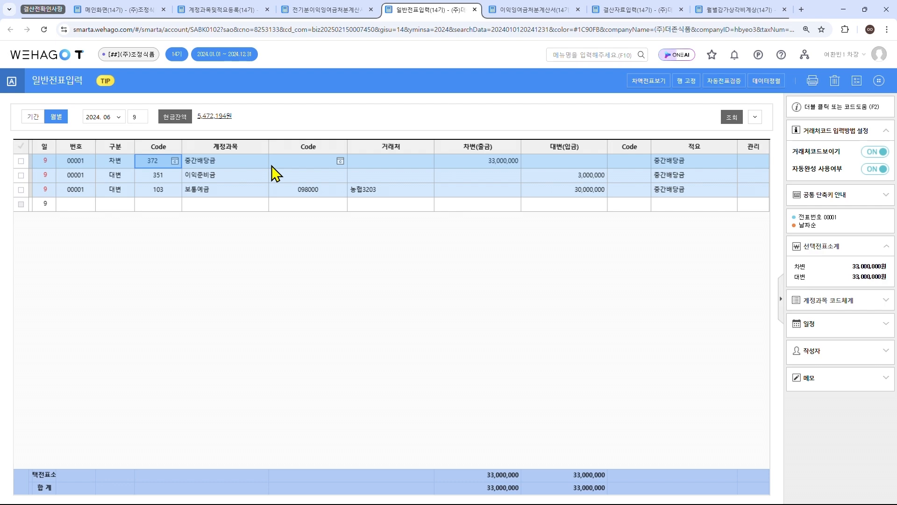
- Open the current 이익잉여금처분계산서 with its saved data loaded and check the current-period 중간배당금 amount
left_click(80, 11)
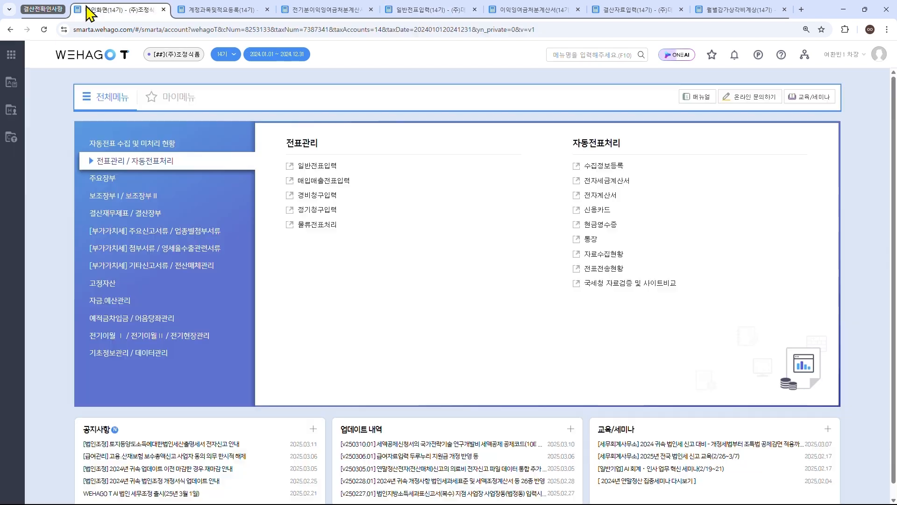
left_click(108, 219)
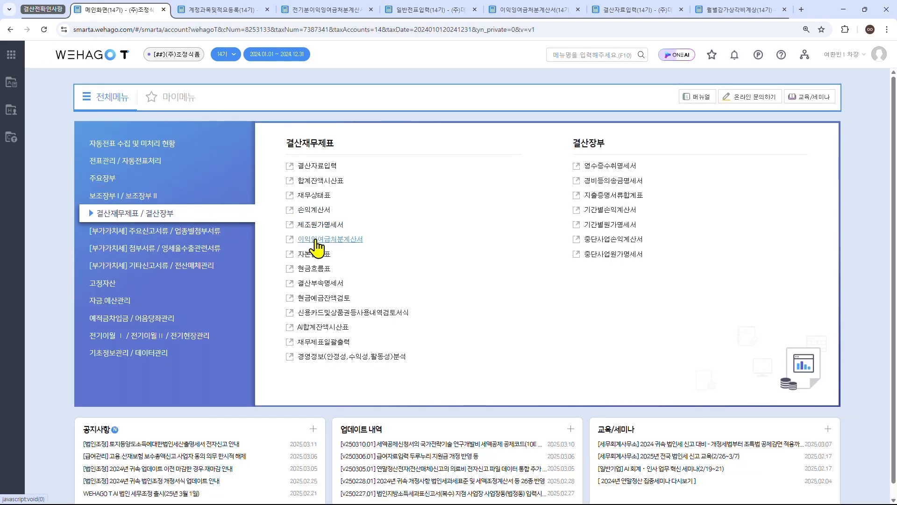
left_click(316, 240)
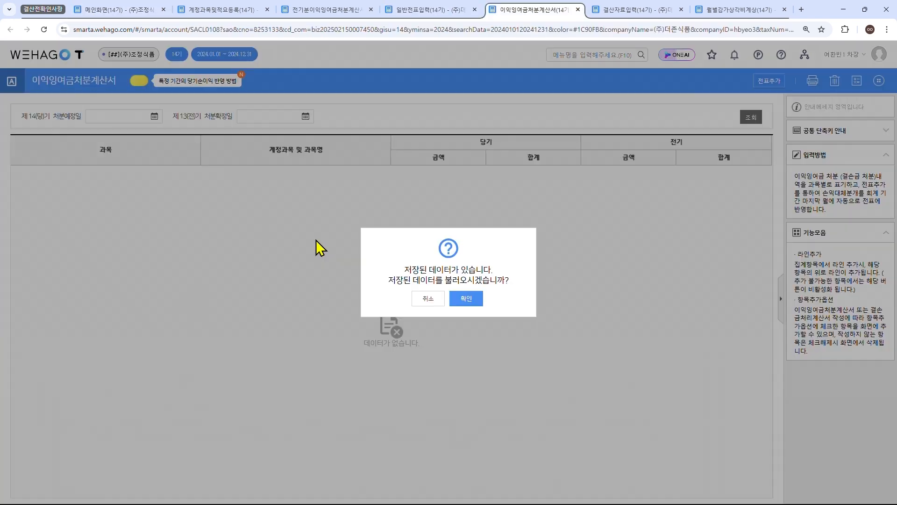
left_click(464, 296)
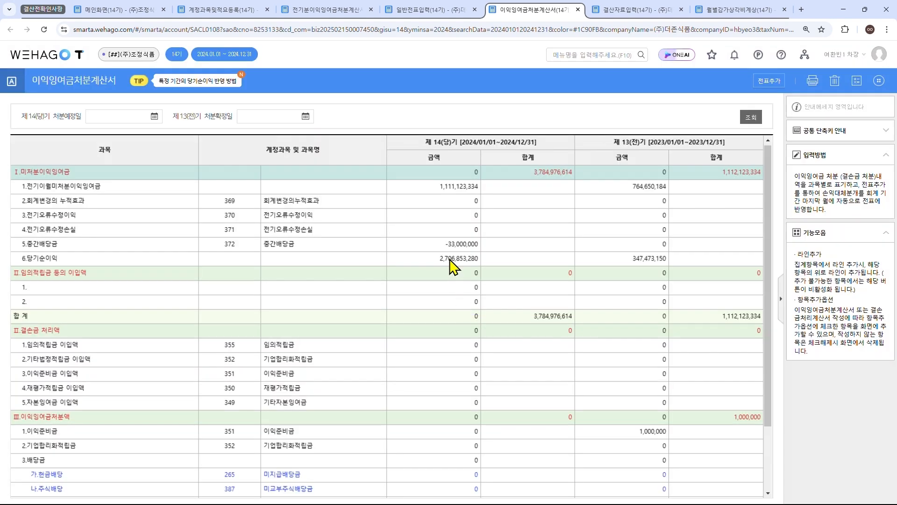
left_click(443, 244)
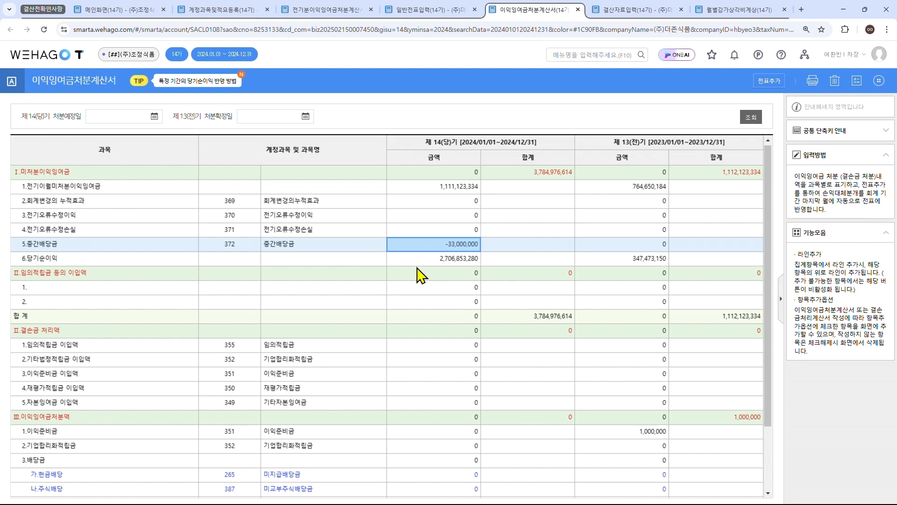
- Open 결산자료입력 and retrieve the closing data for the period 2024.01 to 2024.12
left_click(115, 13)
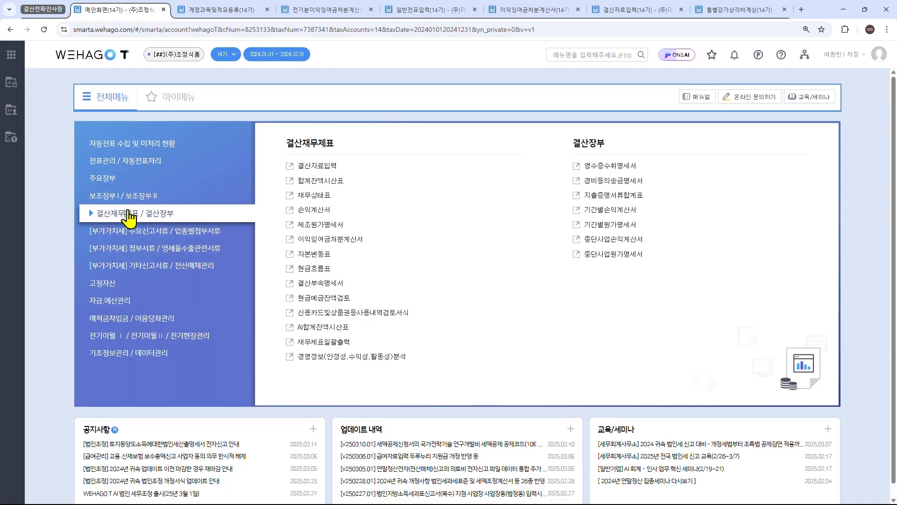
left_click(307, 167)
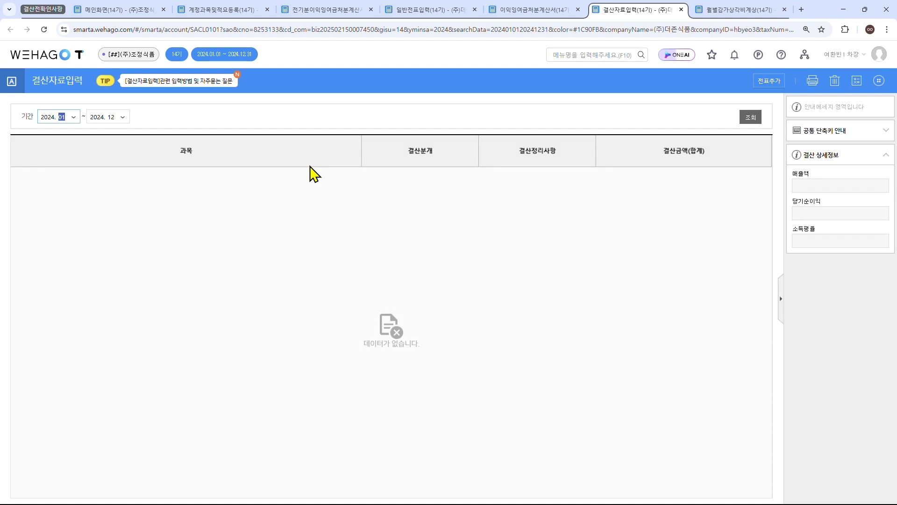
key("Return")
key("Return")
left_click(114, 119)
key("Return")
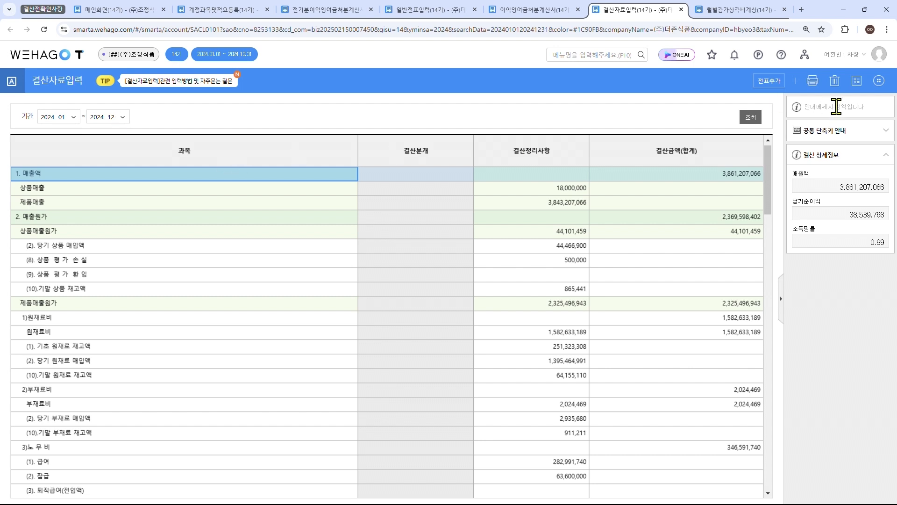
- View the 원가설정 cost-of-sales code settings and close them without applying anything
mouse_move(877, 80)
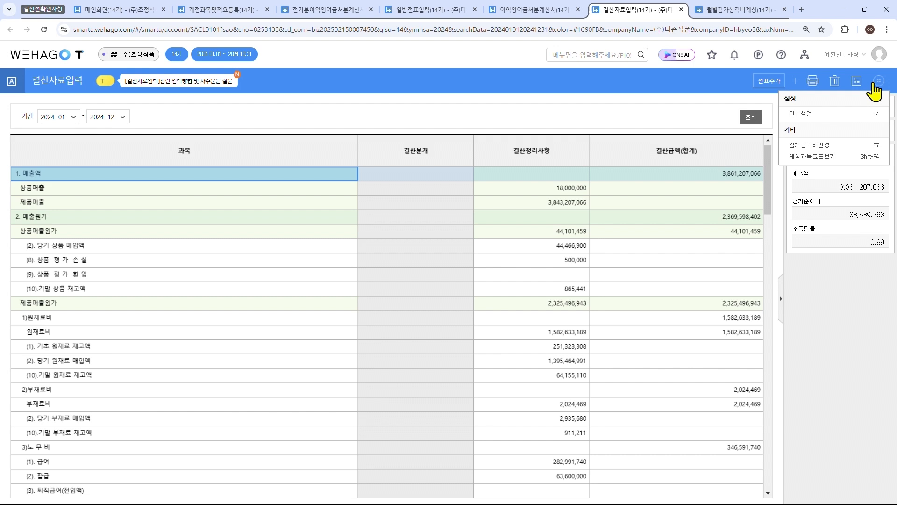
left_click(865, 117)
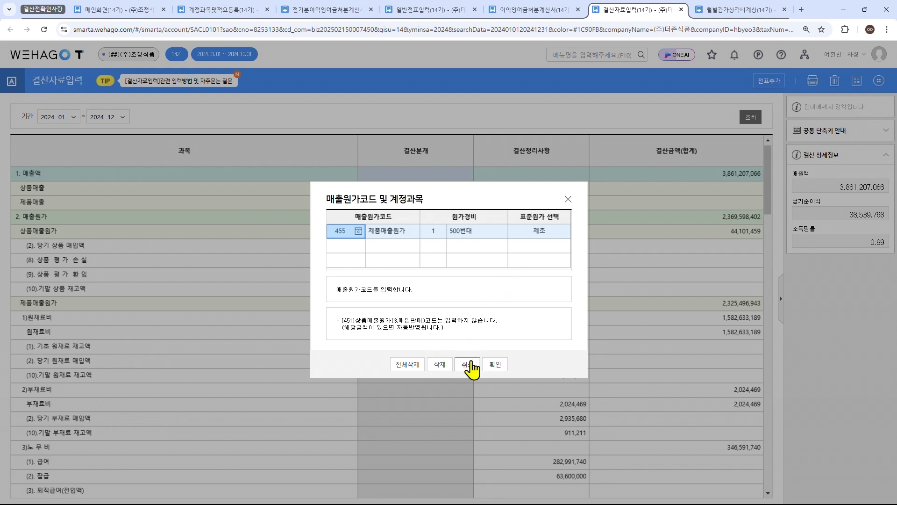
left_click(467, 364)
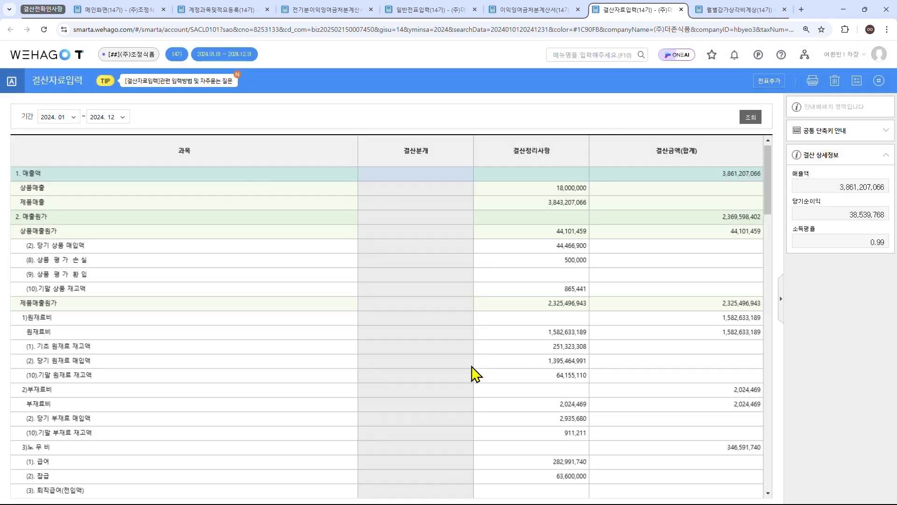
- Review the ending inventory amounts for 상품, 원재료 and 부재료 and the manufacturing cost items below them
left_click(531, 291)
left_click(545, 363)
left_click(542, 375)
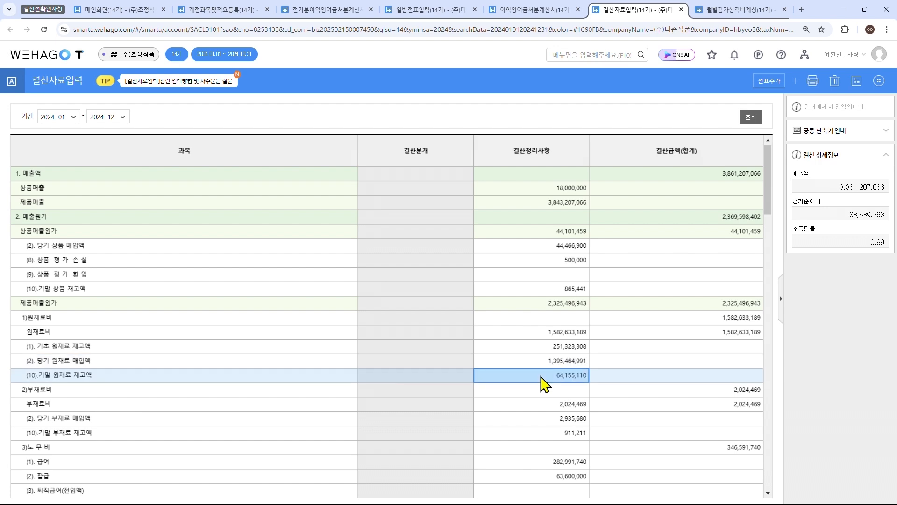
left_click(552, 437)
scroll(553, 444, "down", 12)
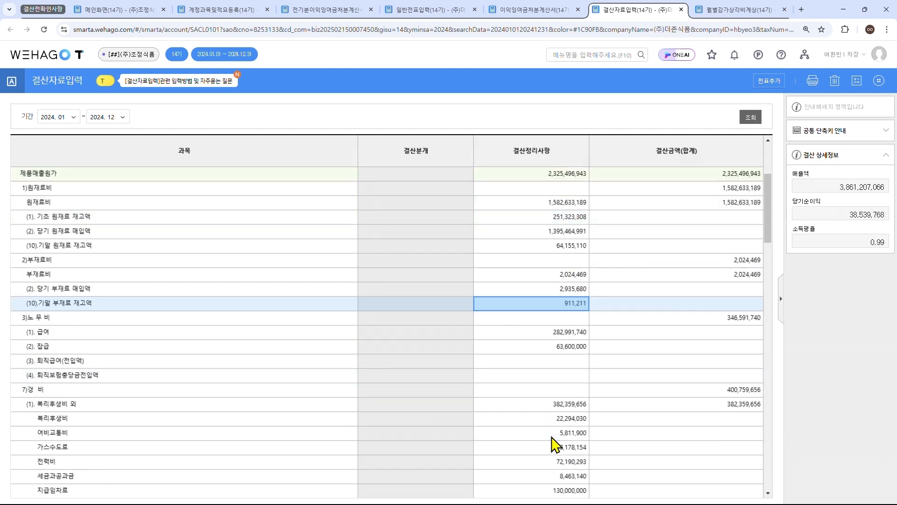
- Review the ending 재공품 and 제품 inventory amounts and the 차량운반구 depreciation within the manufacturing costs
scroll(556, 421, "down", 5)
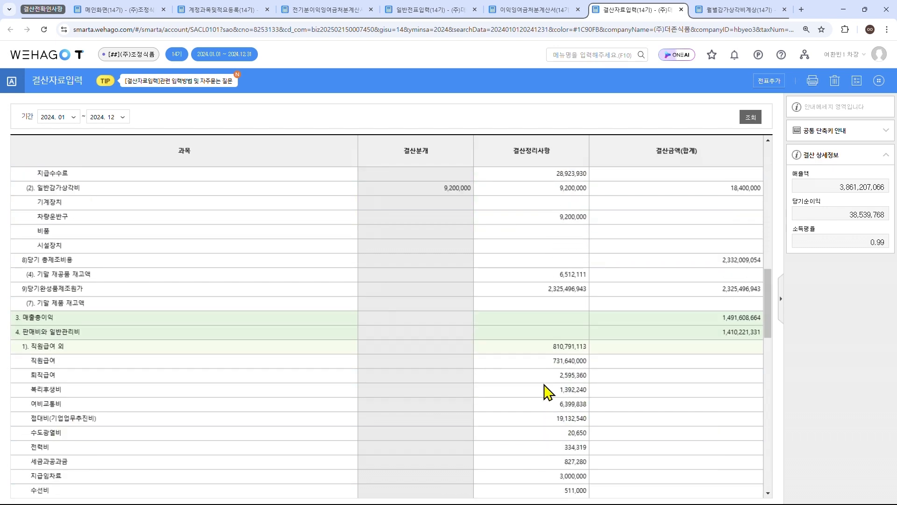
left_click(531, 277)
left_click(533, 304)
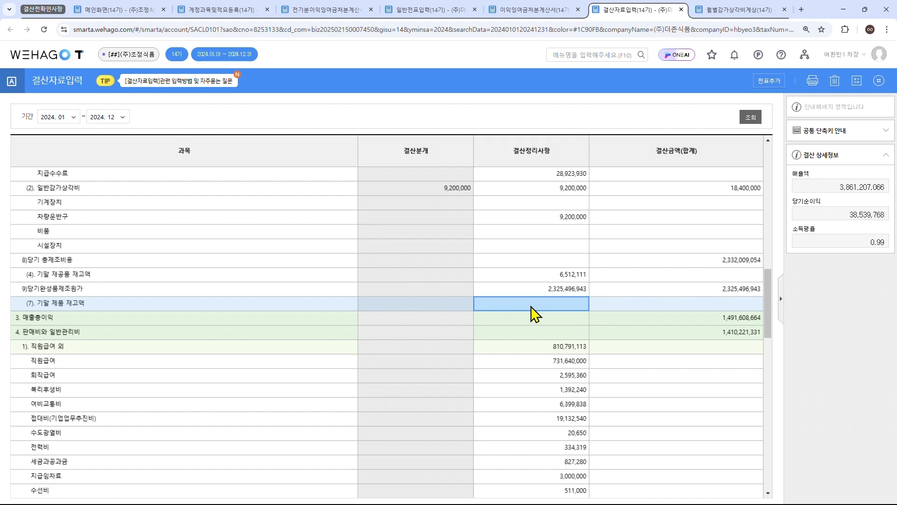
left_click(543, 214)
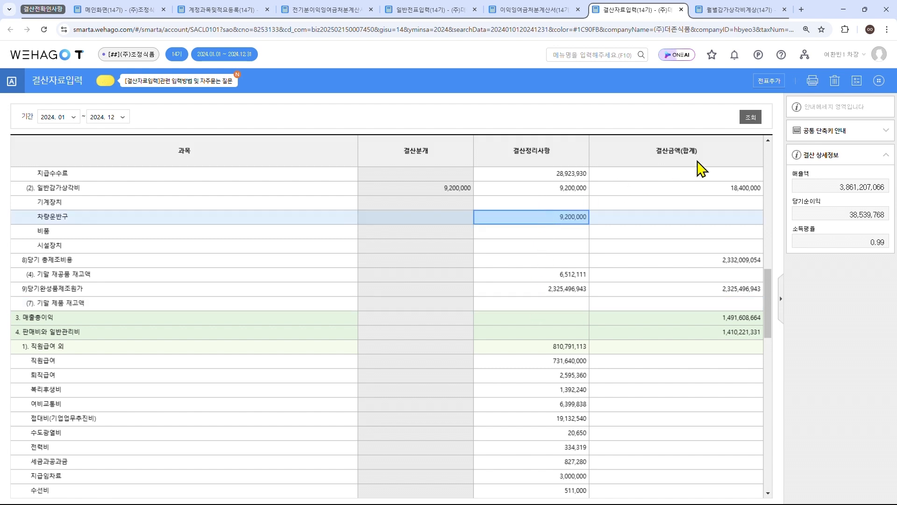
- View the 감가상각비반영 amounts for 유형자산, leave them open, and open 월별감가상각비계상 from the fixed asset functions
left_click(879, 81)
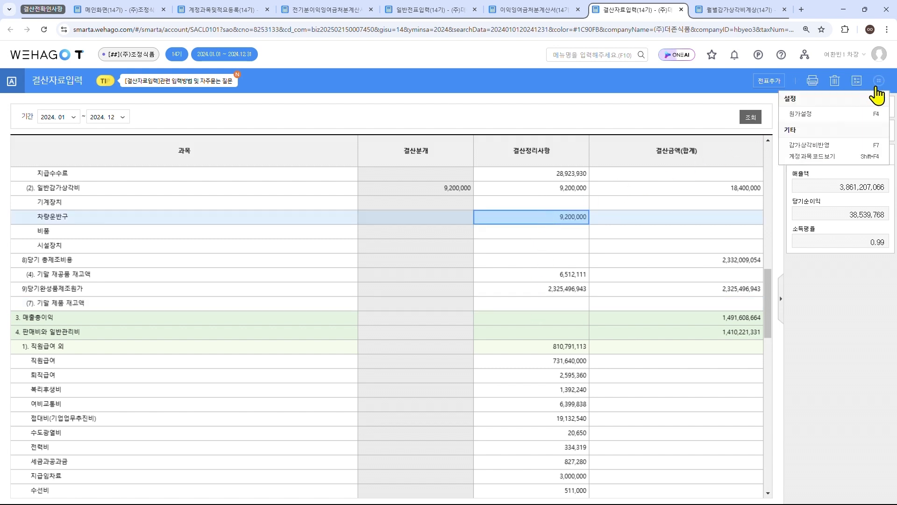
left_click(834, 146)
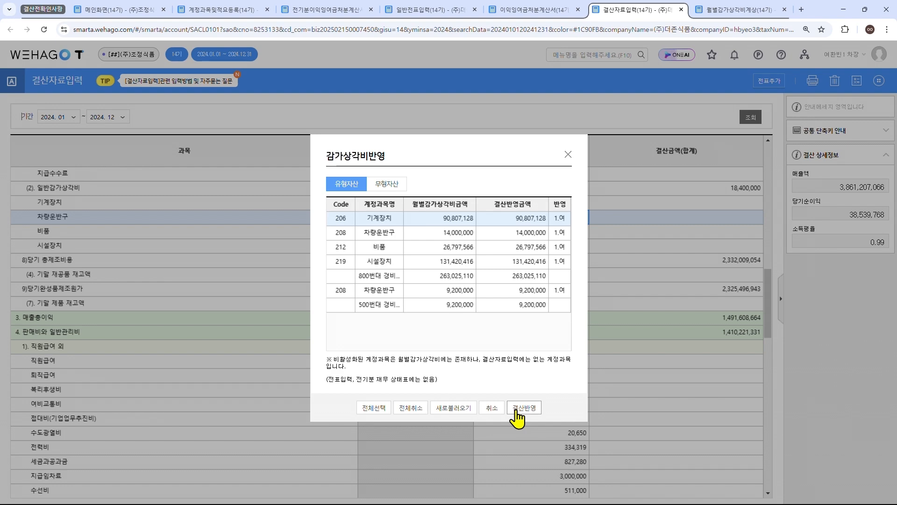
left_click(120, 11)
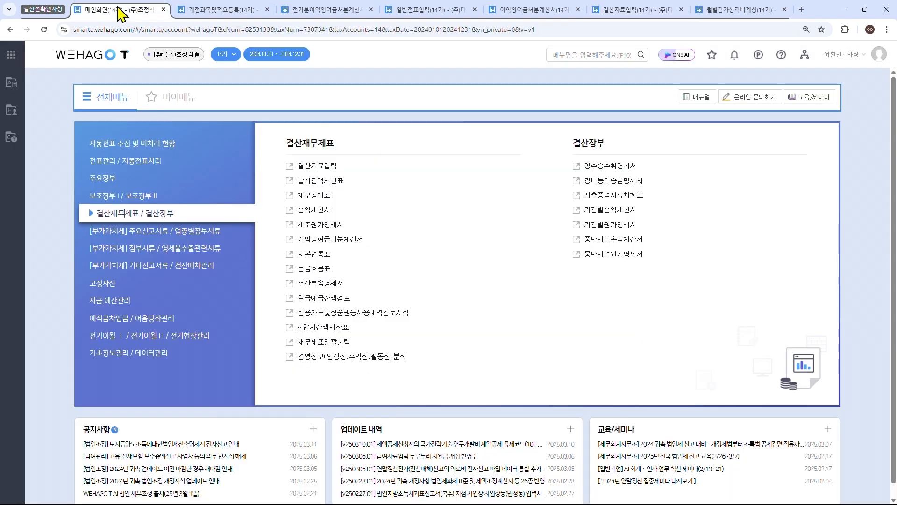
left_click(130, 285)
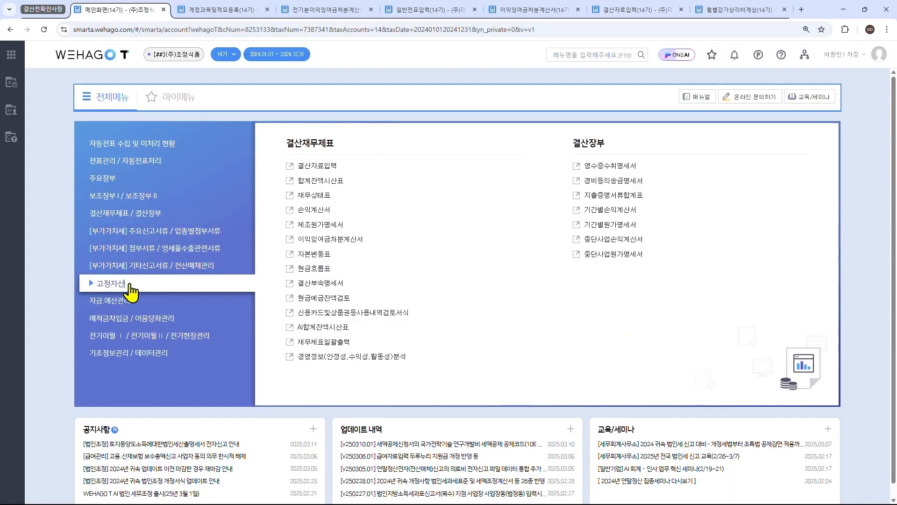
left_click(329, 256)
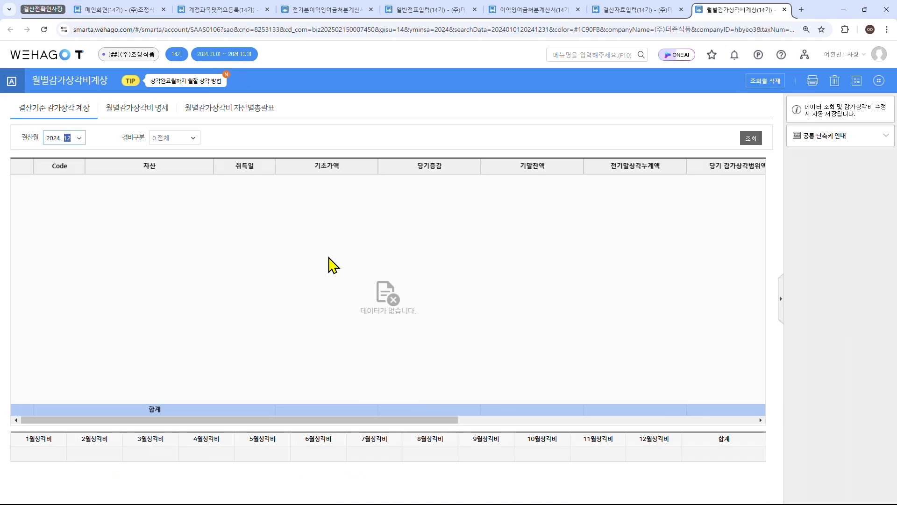
- Reset the saved monthly depreciation for all months from 01월 to 12월 and reload it for closing month 2024.12
left_click(756, 82)
left_click(757, 83)
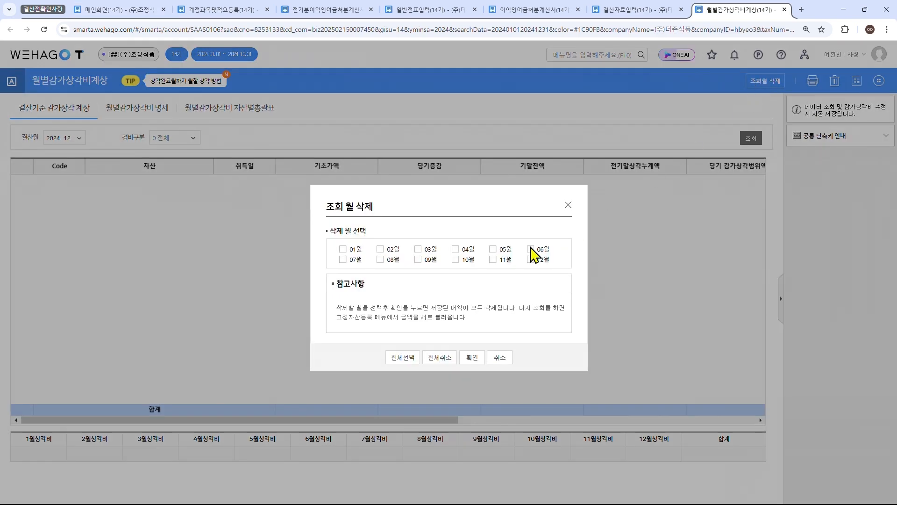
left_click(403, 357)
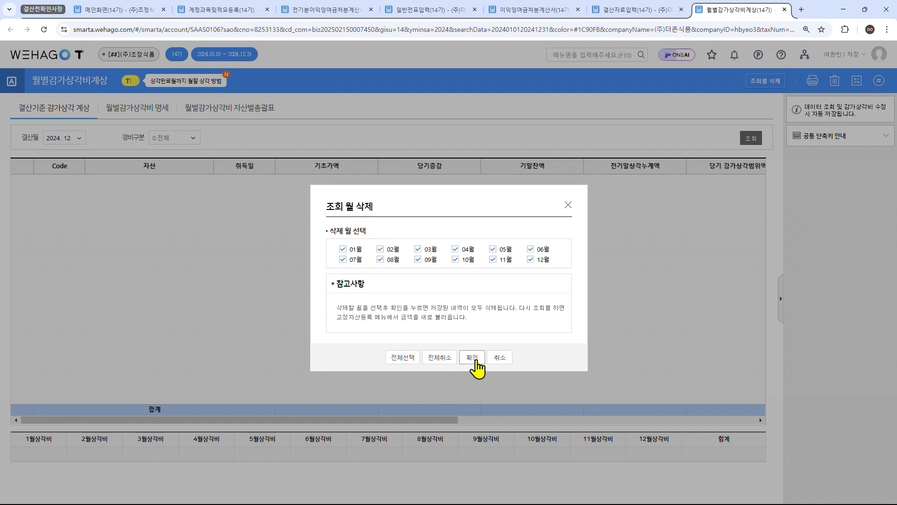
left_click(472, 357)
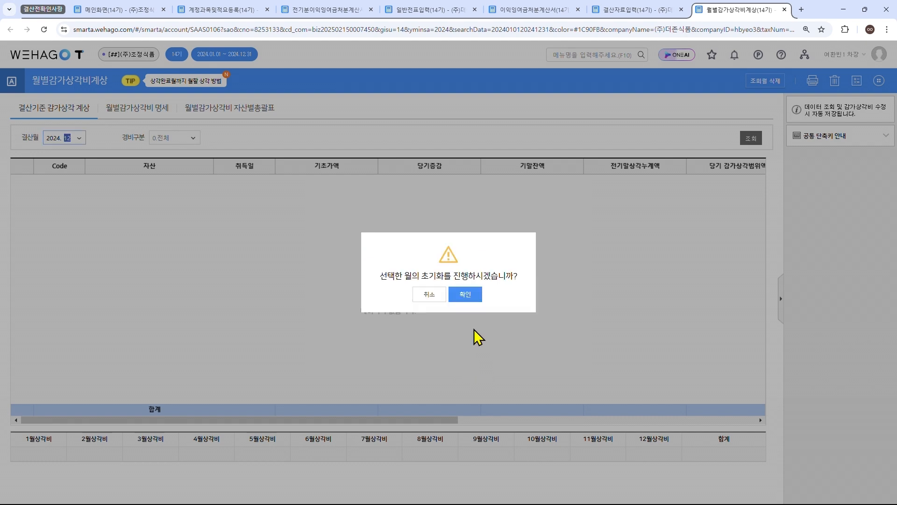
left_click(465, 292)
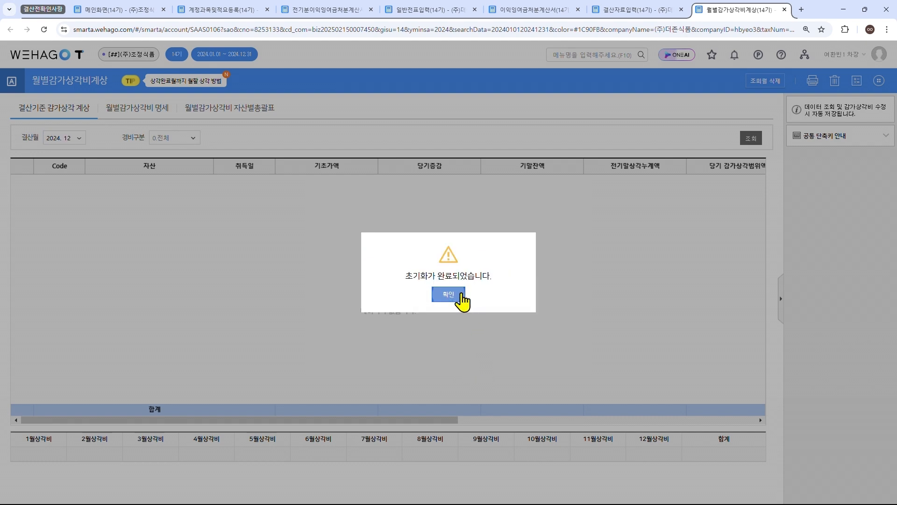
left_click(464, 299)
key("Return")
key("Return")
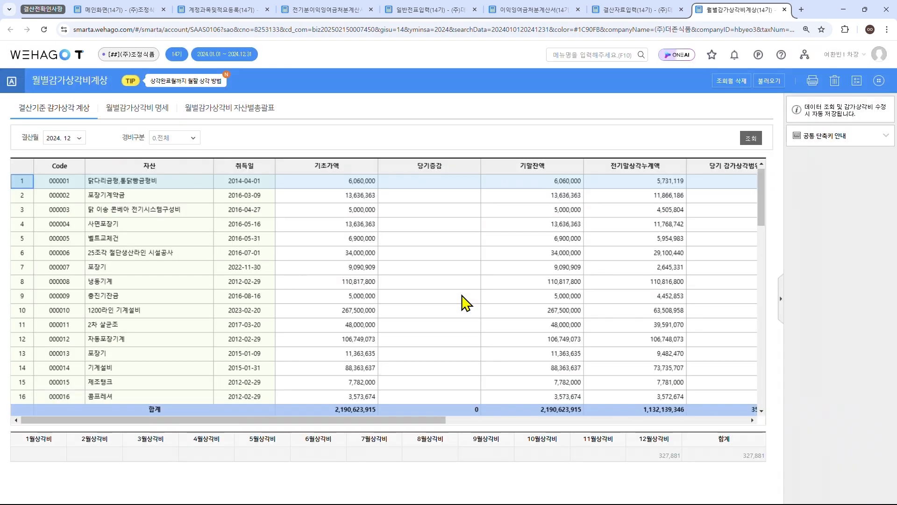
- Back in 결산자료입력, close 감가상각비반영 without applying it and add the closing journal entries as vouchers
key("ctrl+shift+Tab")
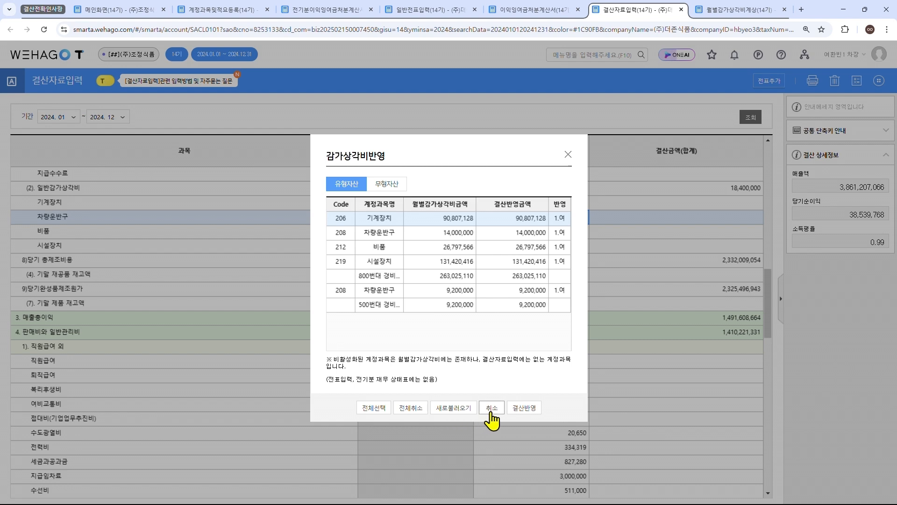
left_click(492, 409)
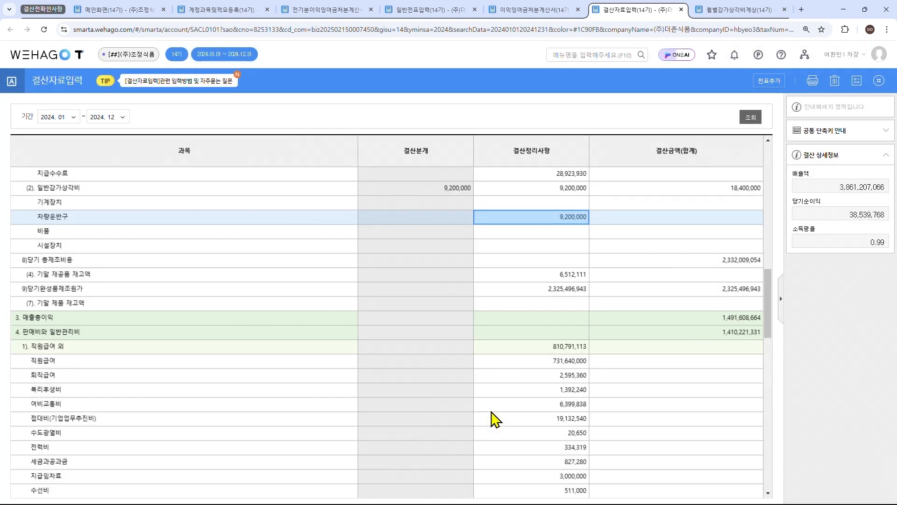
left_click(768, 84)
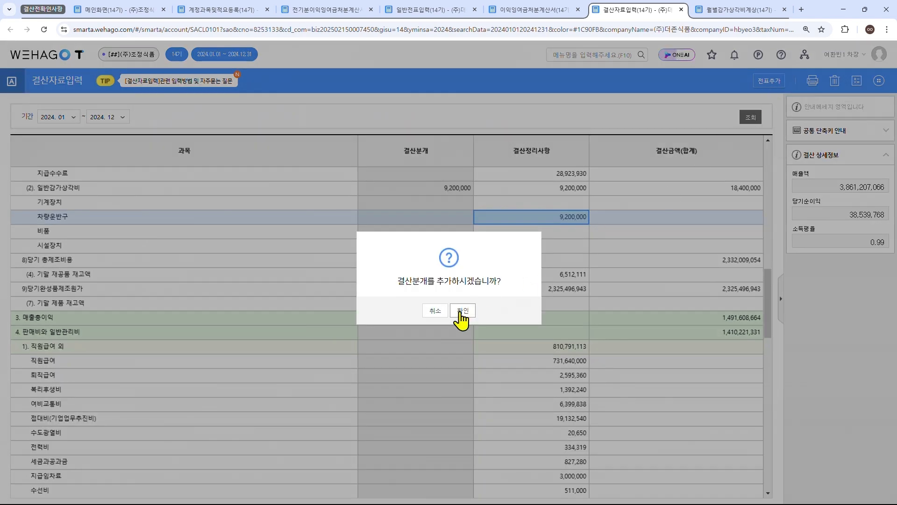
left_click(461, 312)
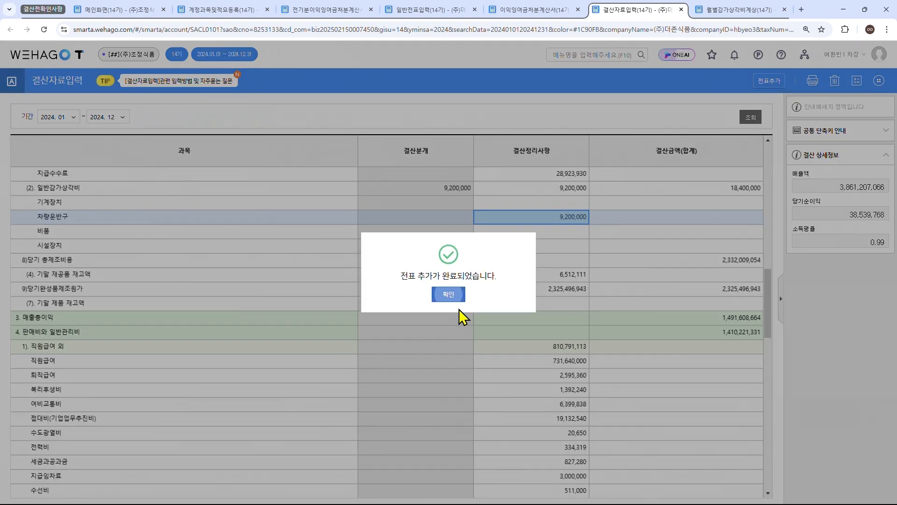
left_click(458, 297)
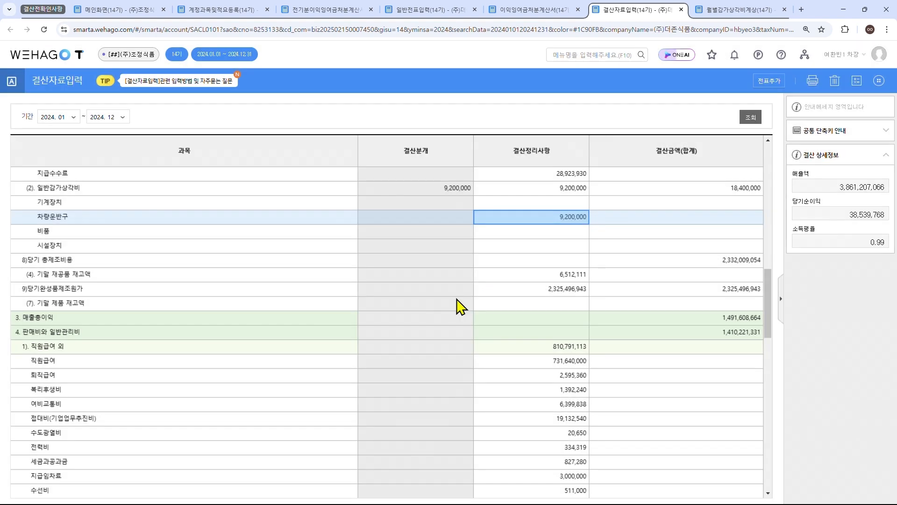
- Retrieve the vouchers for 2024.12, day 31, in 일반전표입력 to check the closing journal entries
key("ctrl+shift+Tab")
key("ctrl+shift+Tab")
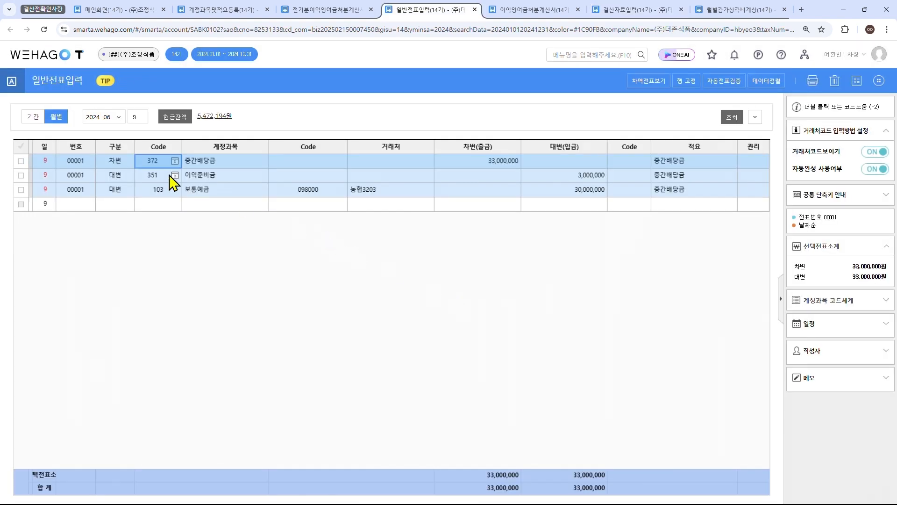
left_click(105, 120)
type("12")
key("Return")
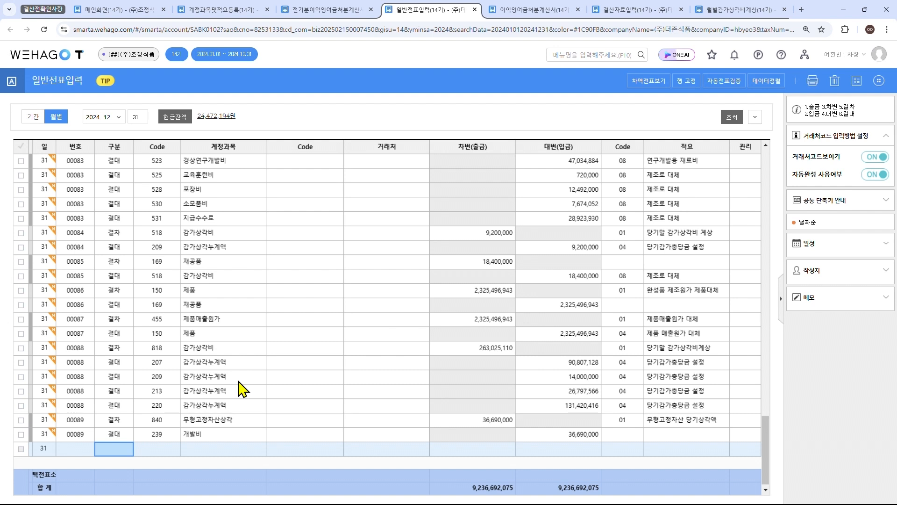
- Try to add the closing vouchers again from 결산자료입력 over the existing closing entries
key("ctrl+Tab")
key("ctrl+Tab")
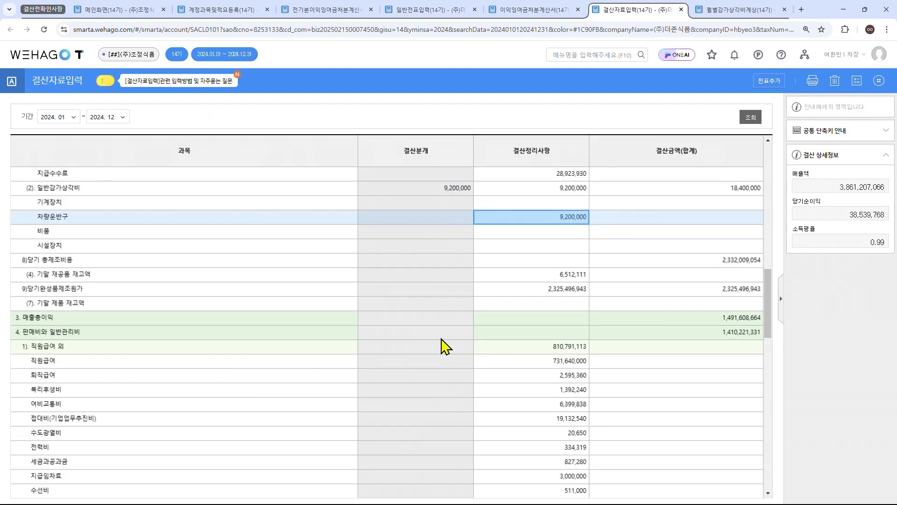
left_click(774, 84)
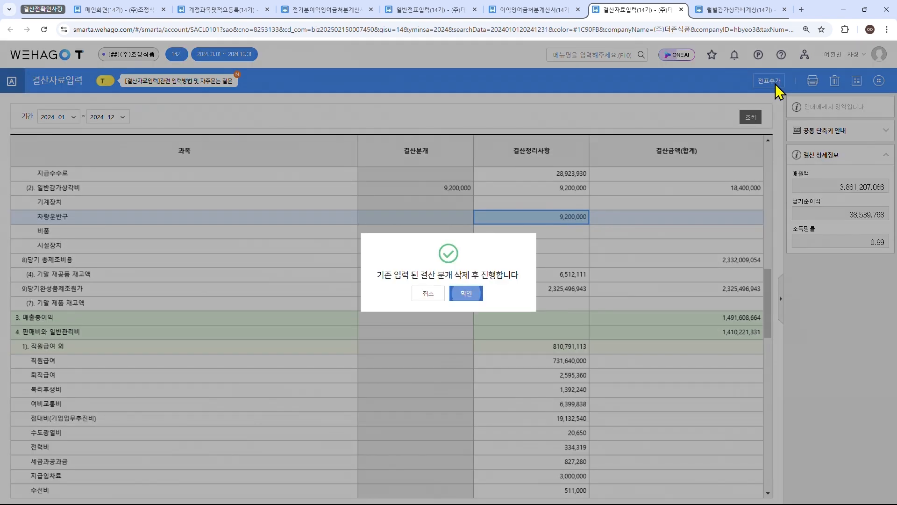
key("Return")
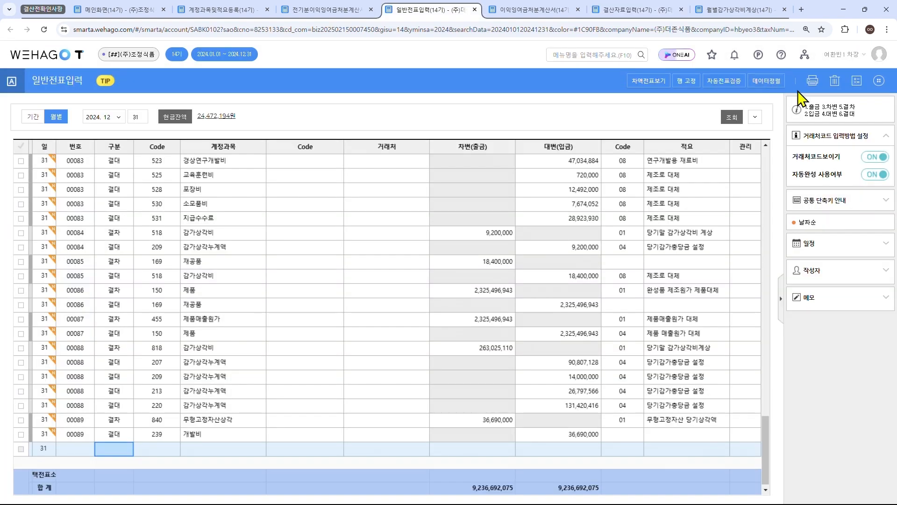
- Open 자동분개 일괄검색 및 삭제 in 일반전표입력 for 2024.12.31, check the items listed for deletion, and cancel the deletion
left_click(878, 83)
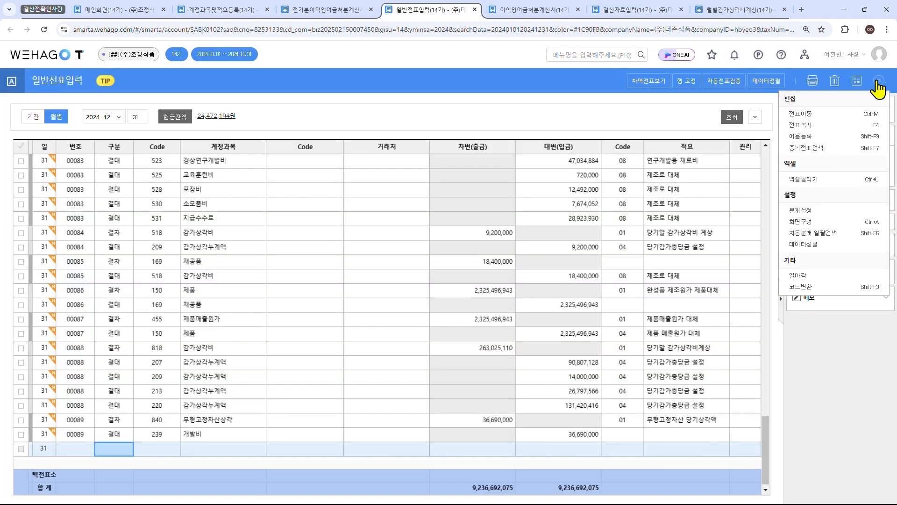
left_click(833, 238)
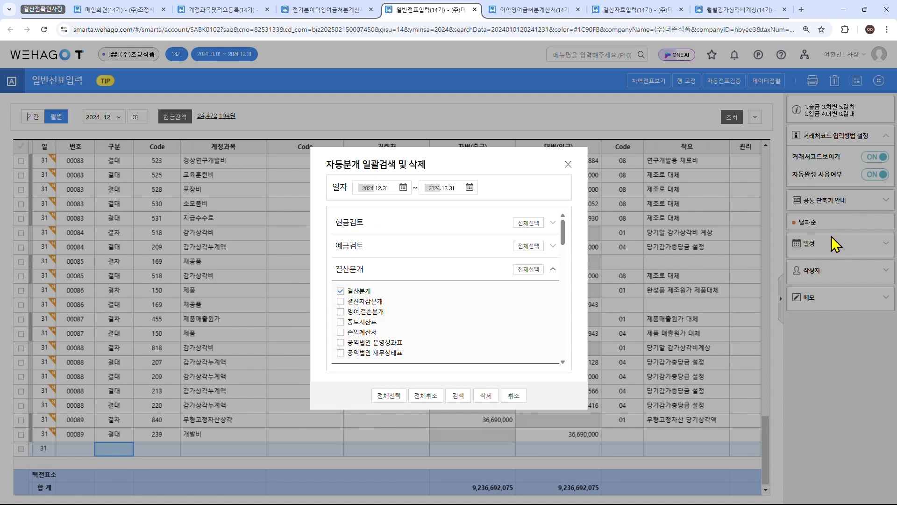
left_click(485, 396)
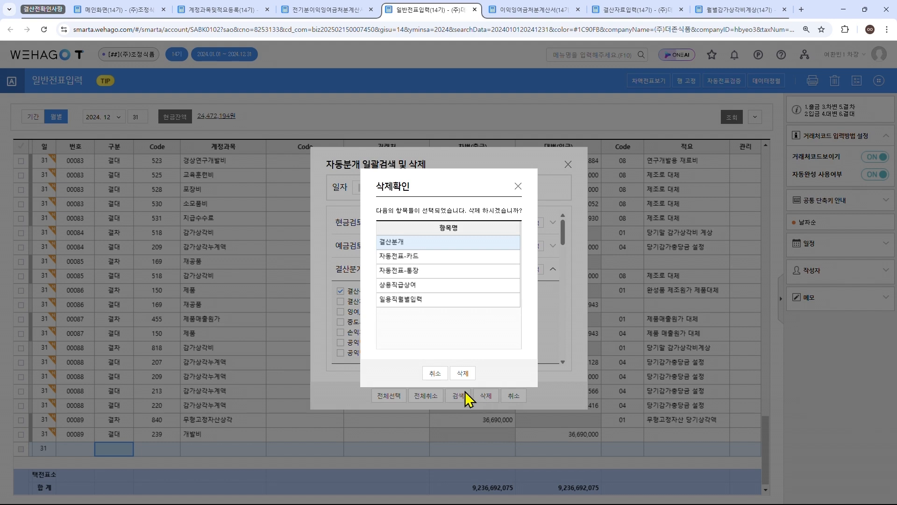
left_click(435, 374)
- Clear all preselected automatic entry types, select only 결산분개, and delete those entries for 2024.12.31
scroll(423, 327, "down", 1)
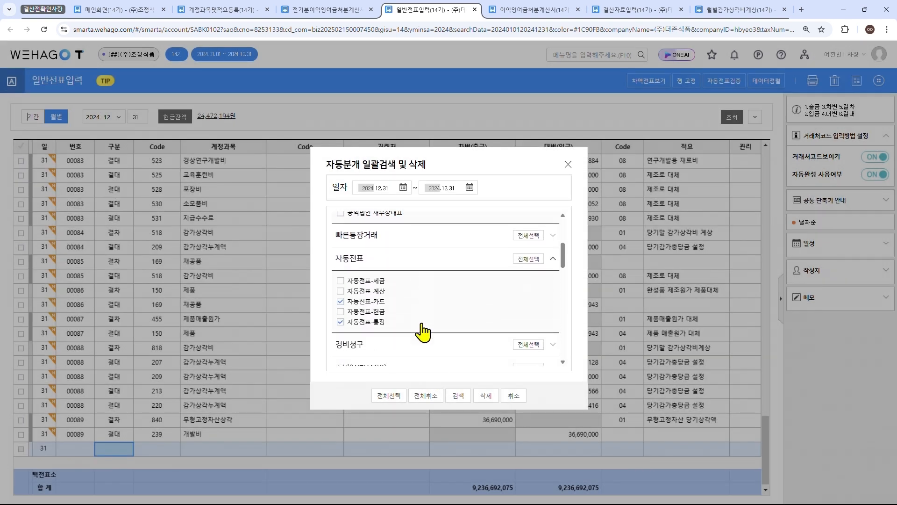
left_click(363, 323)
scroll(363, 326, "down", 4)
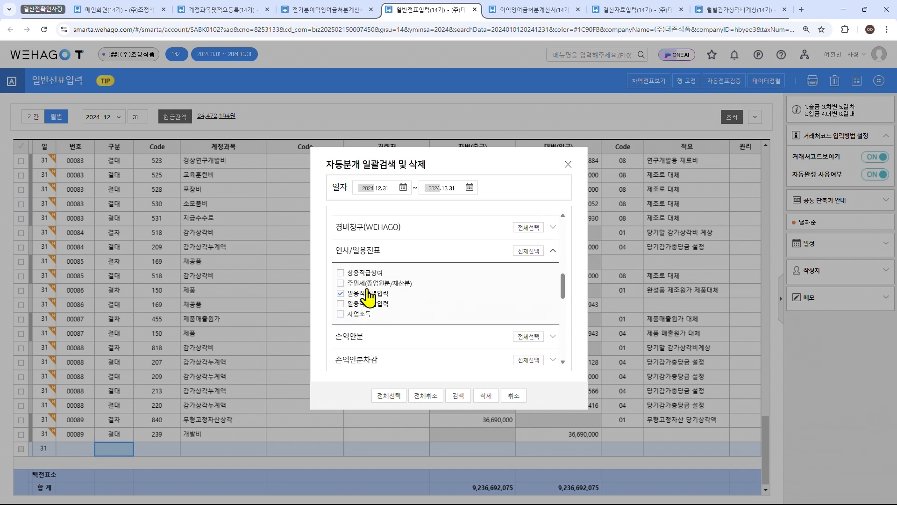
scroll(369, 304, "up", 2)
scroll(373, 299, "up", 6)
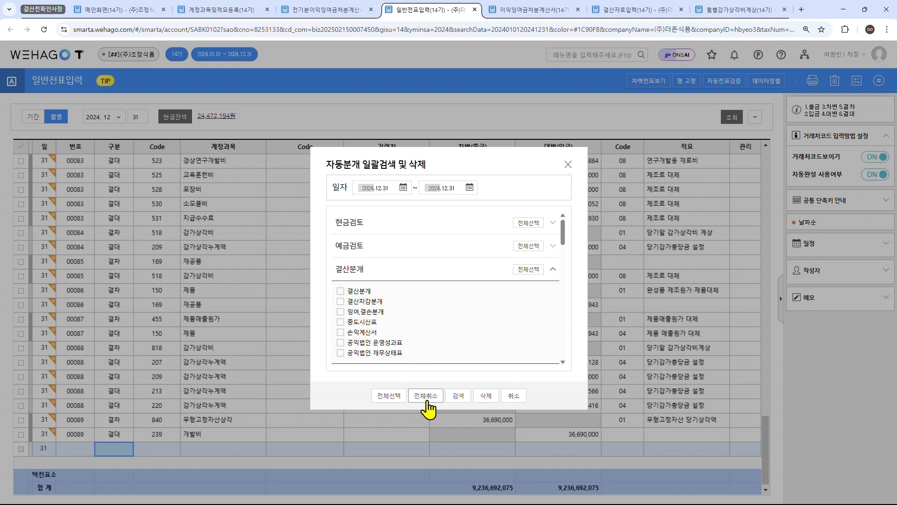
left_click(363, 293)
left_click(484, 398)
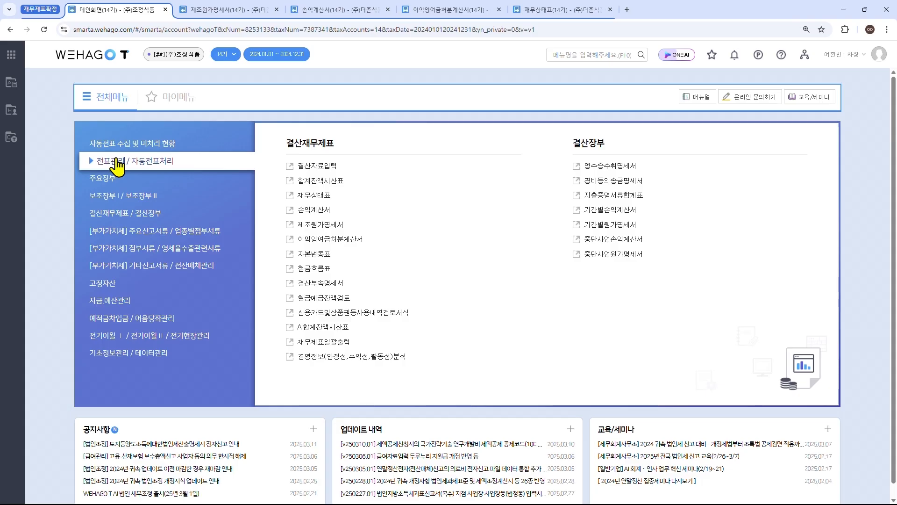
- Open 제조원가명세서 for 2024.12 with category 500번대 제조 and check the current-period 당기제품제조원가 amount
mouse_move(116, 165)
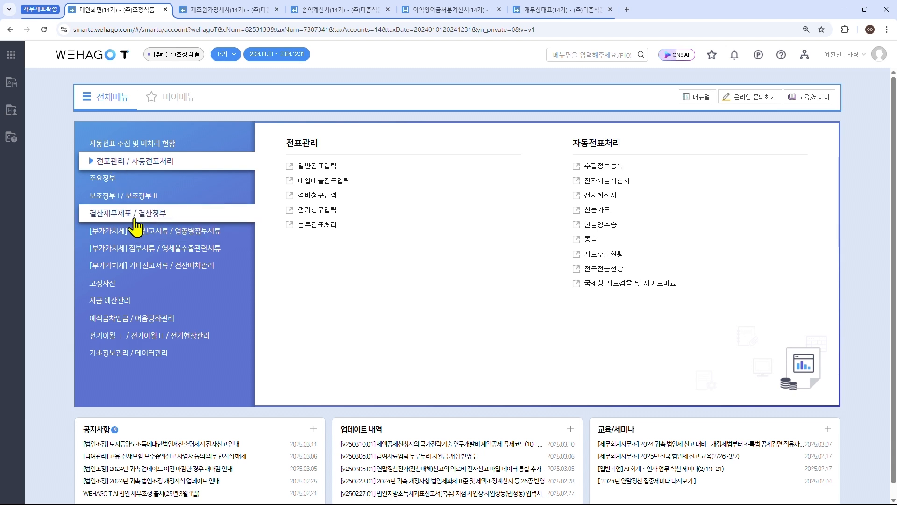
mouse_move(134, 214)
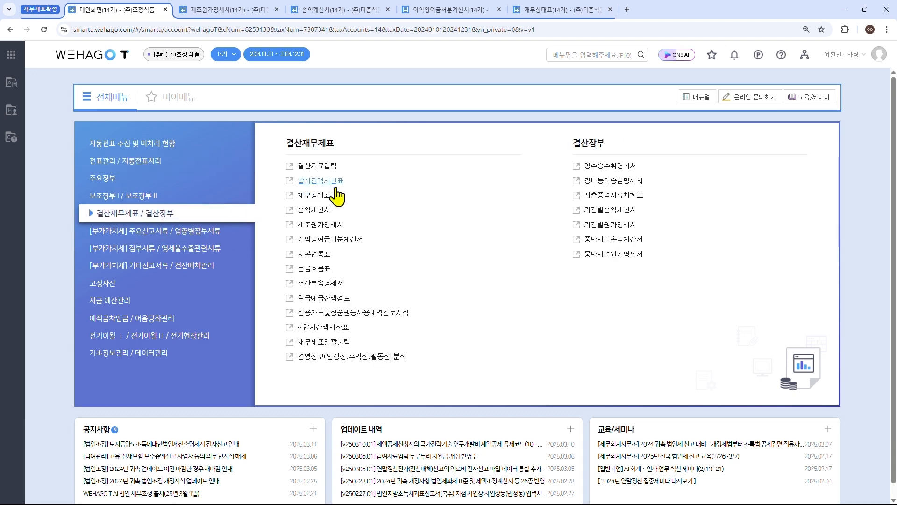
left_click(327, 226)
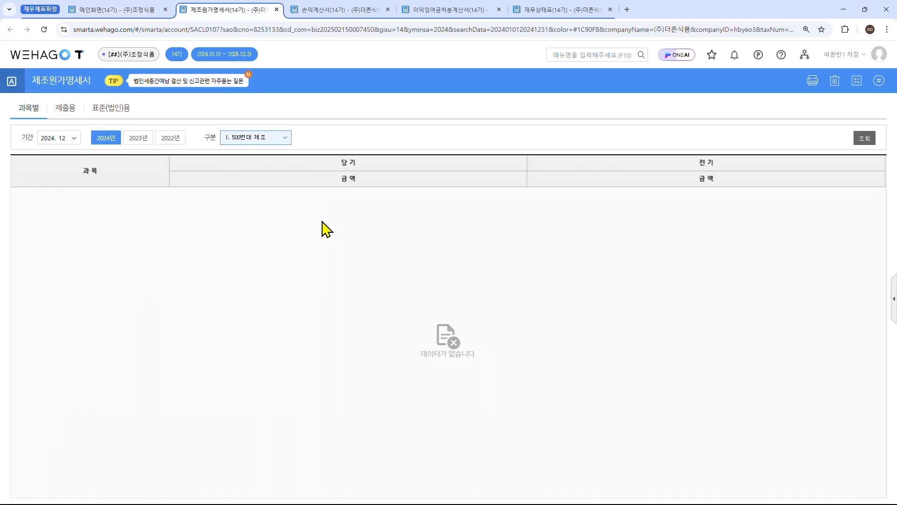
scroll(325, 226, "down", 5)
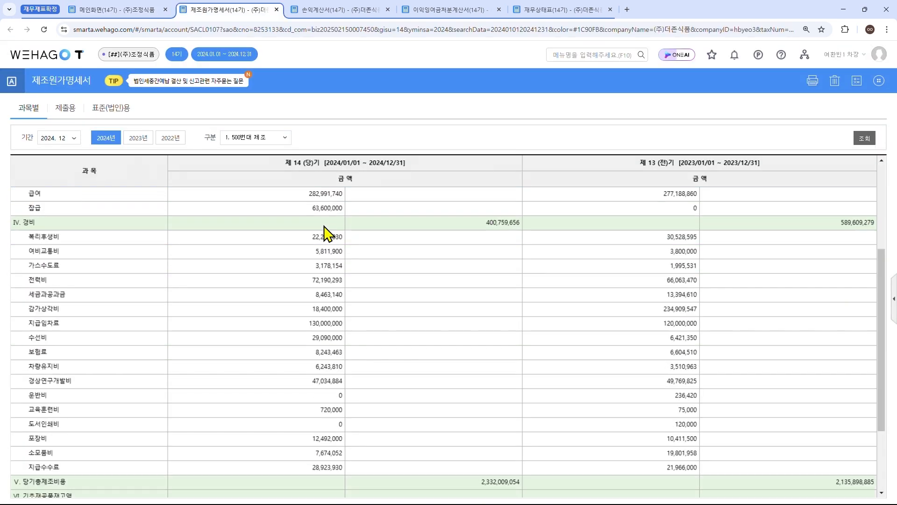
left_click(465, 482)
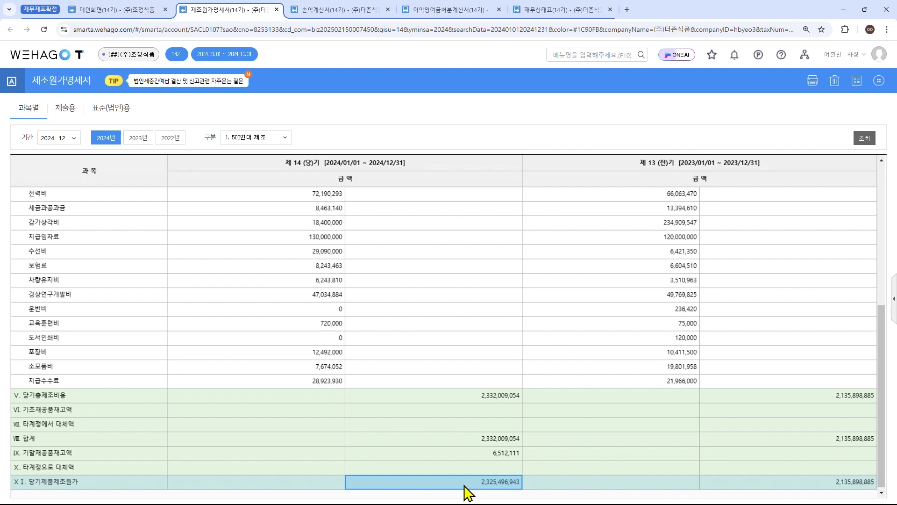
- Open 손익계산서 for 2024.12 and check the current-period 당기 제품 제조원가 and 당기순이익 amounts
left_click(128, 13)
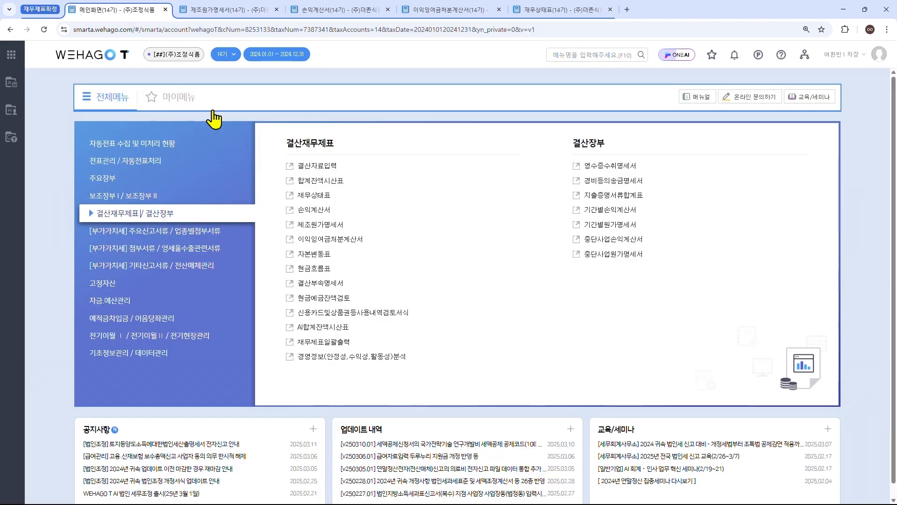
left_click(315, 211)
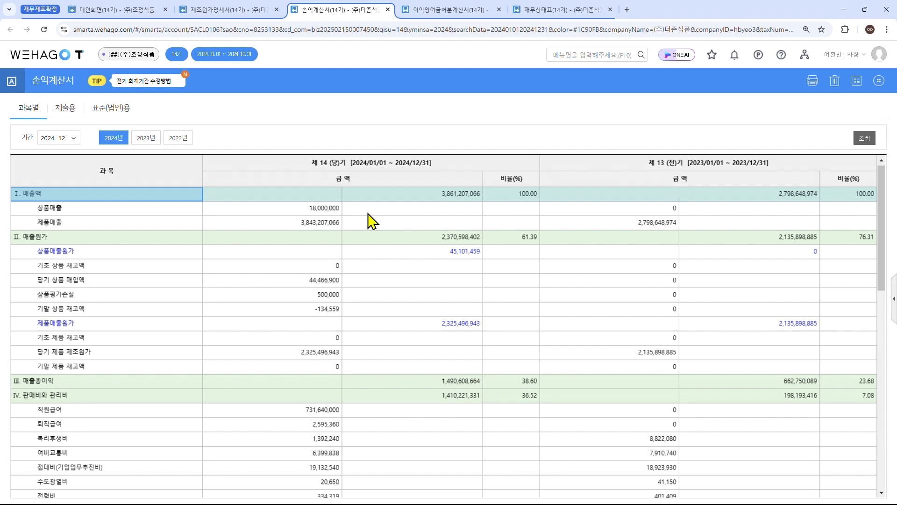
left_click(304, 356)
scroll(305, 358, "down", 3)
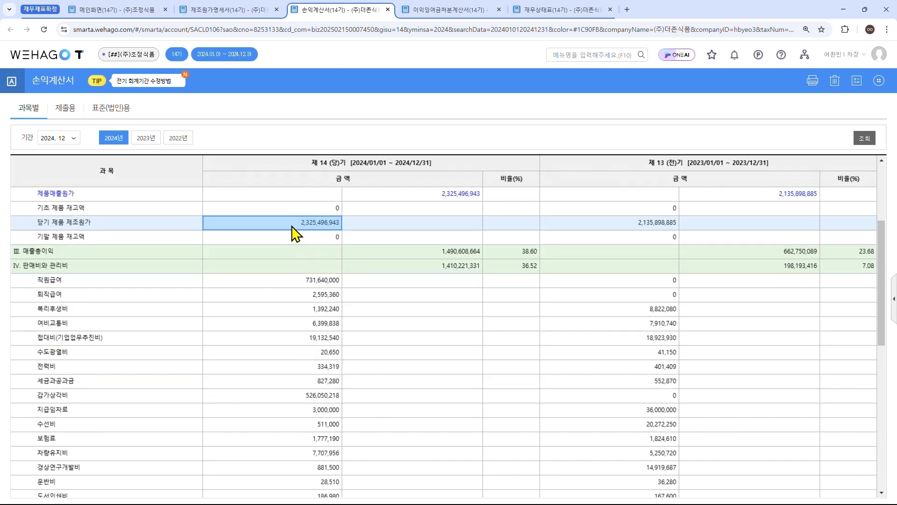
scroll(330, 294, "down", 8)
left_click(423, 484)
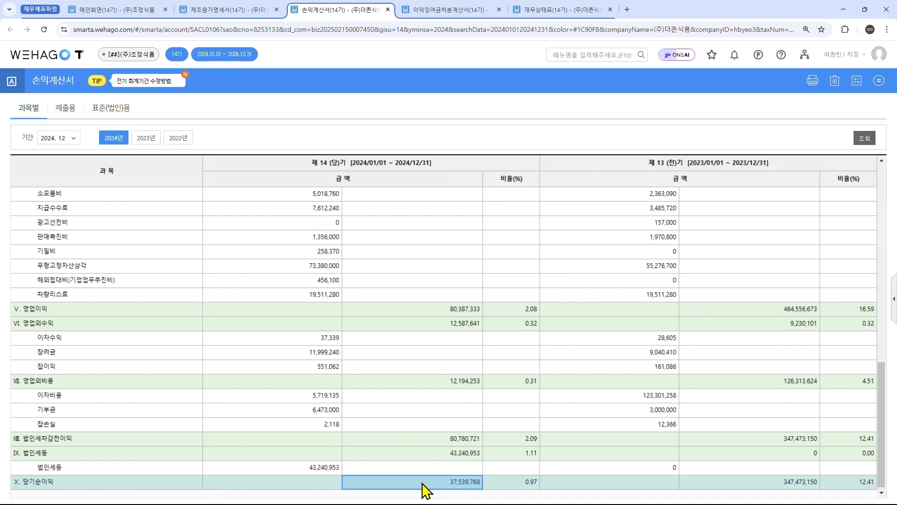
- Open 이익잉여금처분계산서, check 당기순이익 and the 결손금 처리액 and 이익잉여금처분액 sections, and add its vouchers to 일반전표
left_click(105, 9)
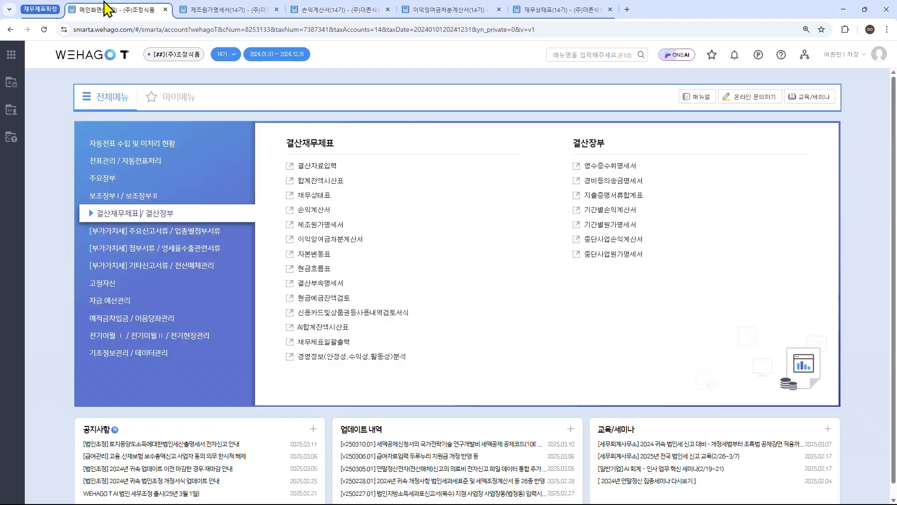
left_click(316, 242)
key("Return")
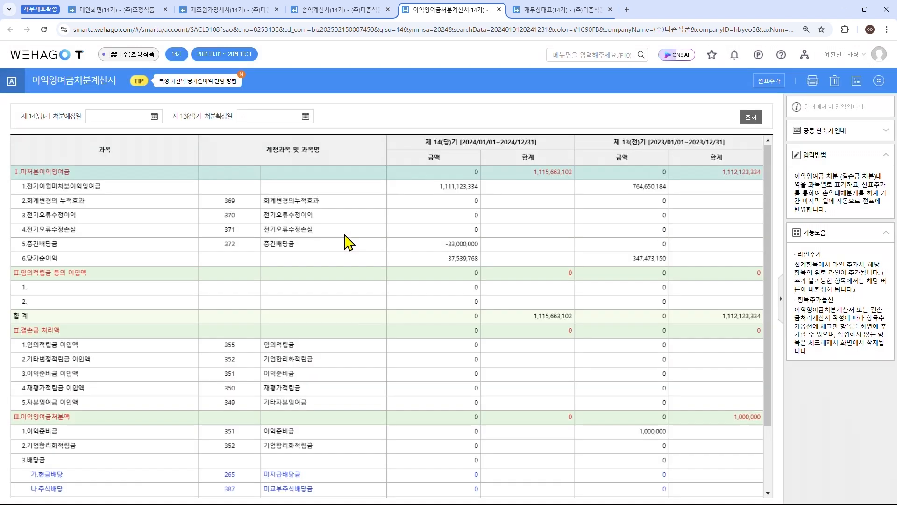
left_click(448, 258)
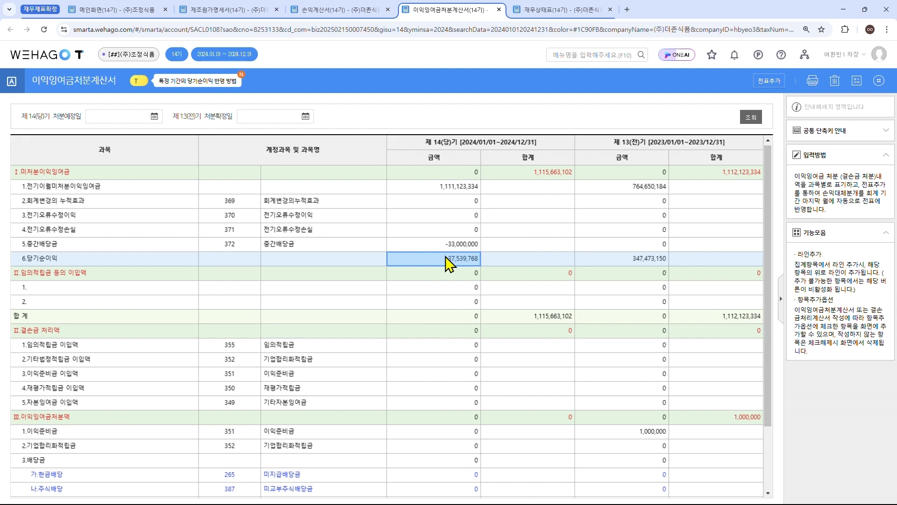
left_click(151, 334)
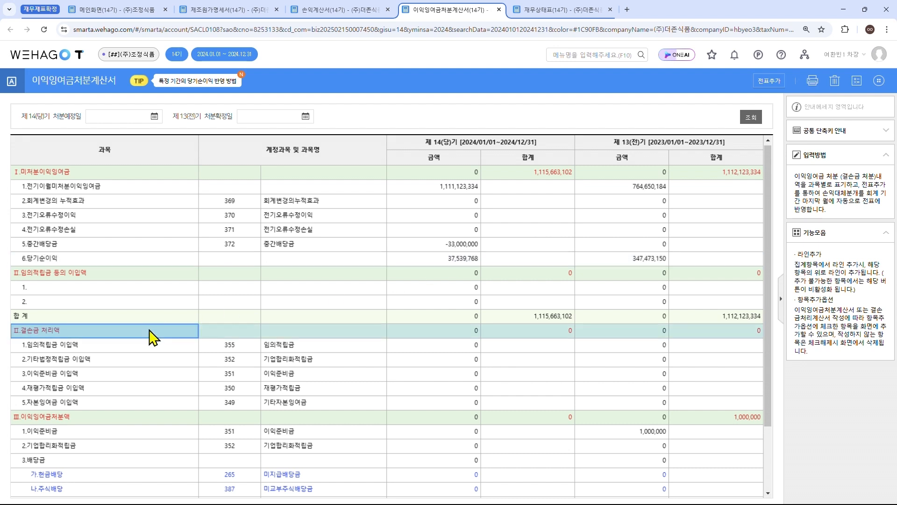
left_click(130, 420)
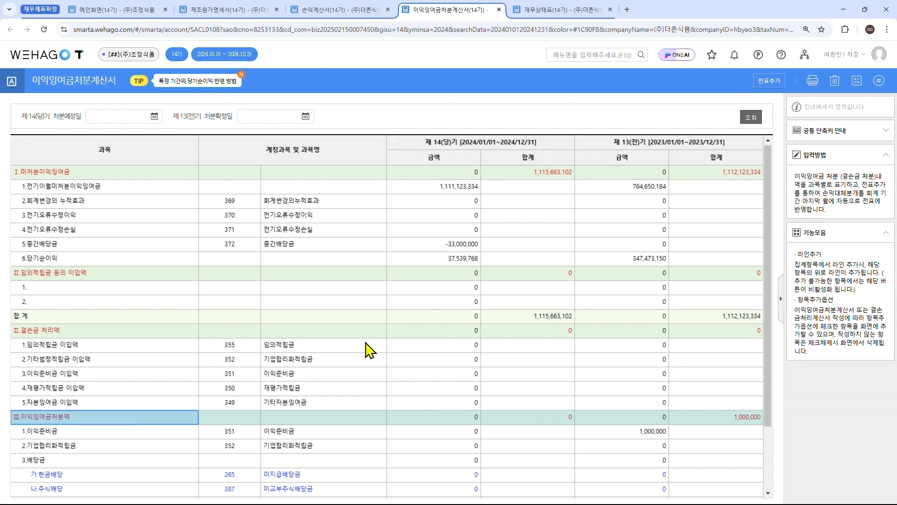
left_click(769, 83)
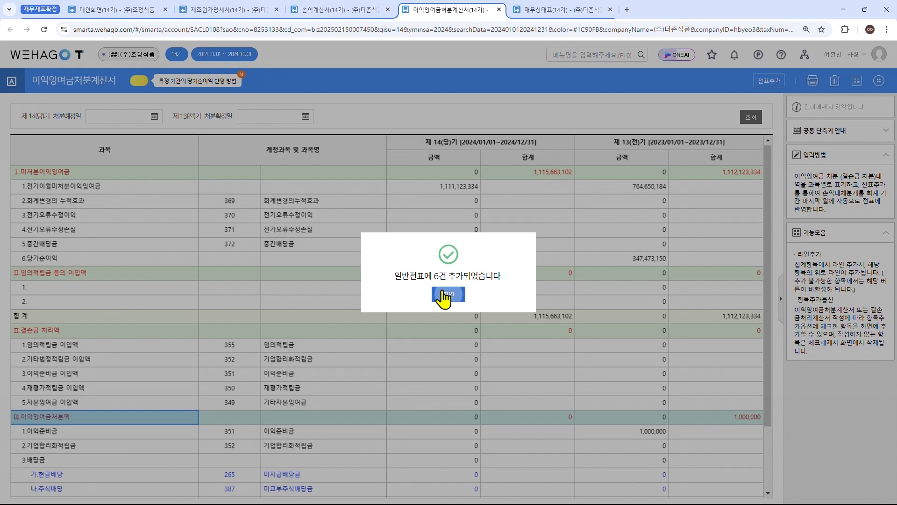
left_click(444, 296)
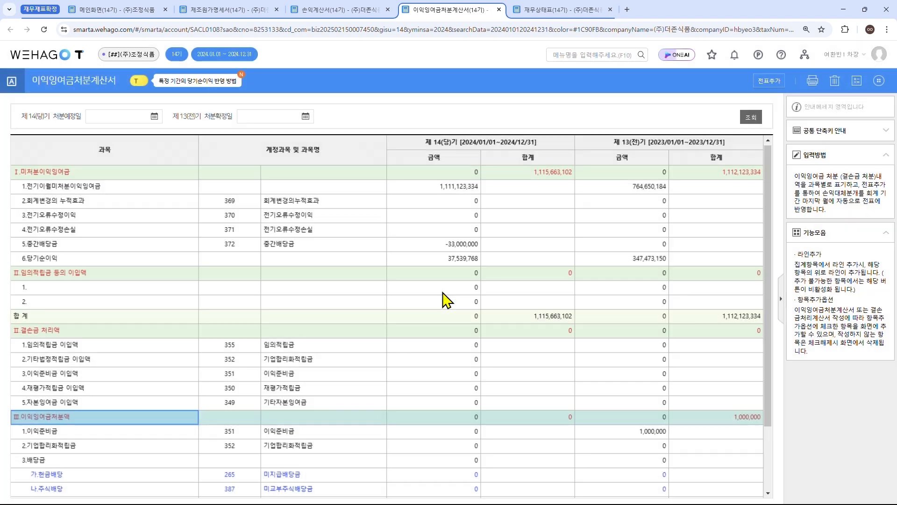
- Open 재무상태표 for 2024.12 and compare its pre-appropriation surplus with the 이익잉여금처분계산서 surplus
left_click(136, 11)
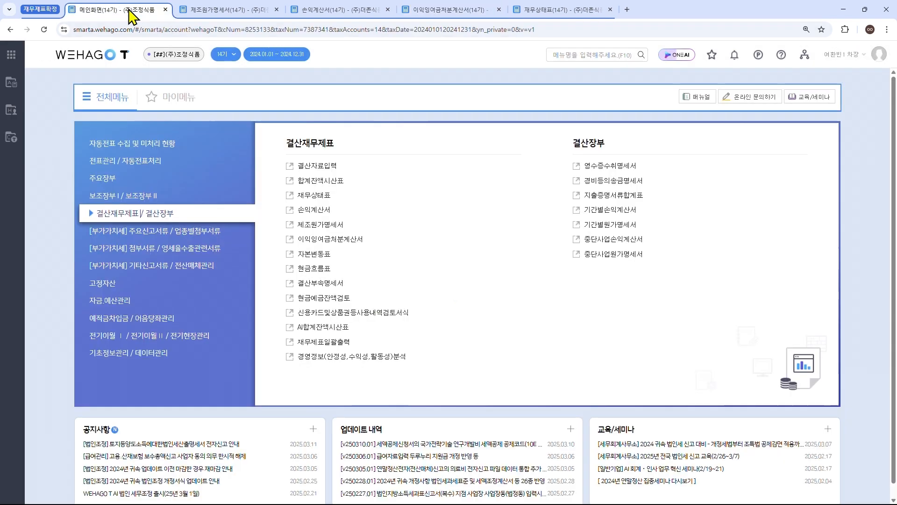
left_click(313, 196)
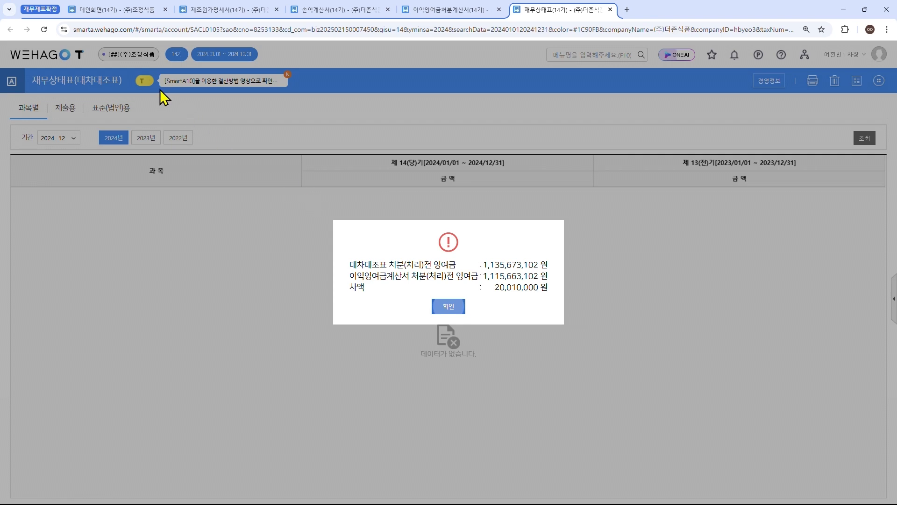
left_click(119, 9)
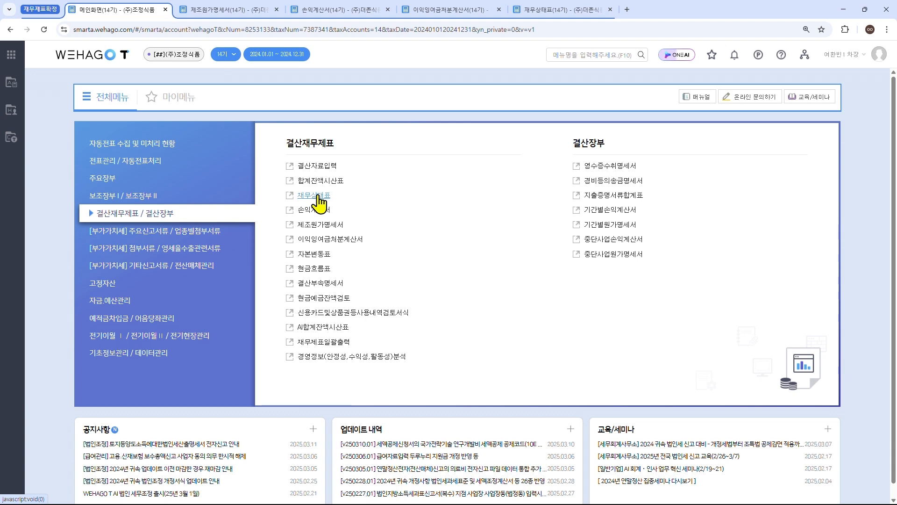
- Switch to the 잉여금차액 browser window, open 전기분재무상태표 for 2023, and check the 375 이월이익잉여금 amount
key("super+ctrl+Right")
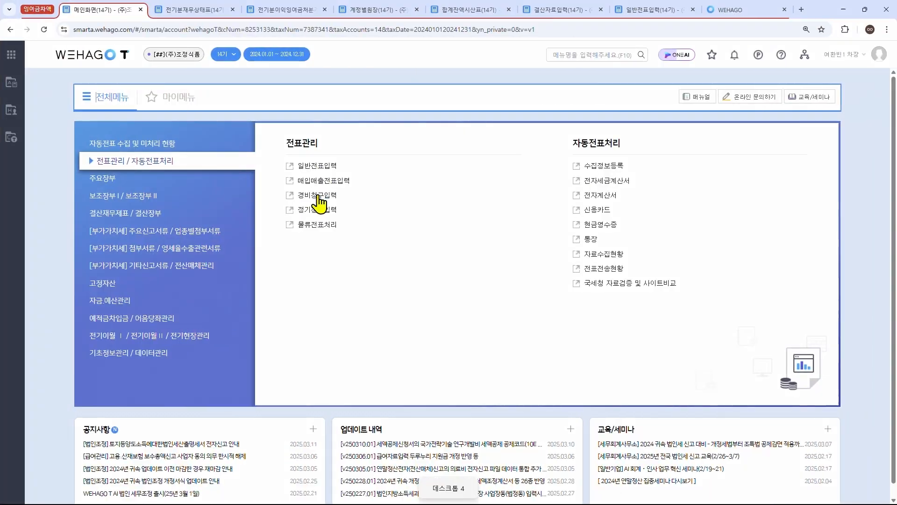
left_click(139, 335)
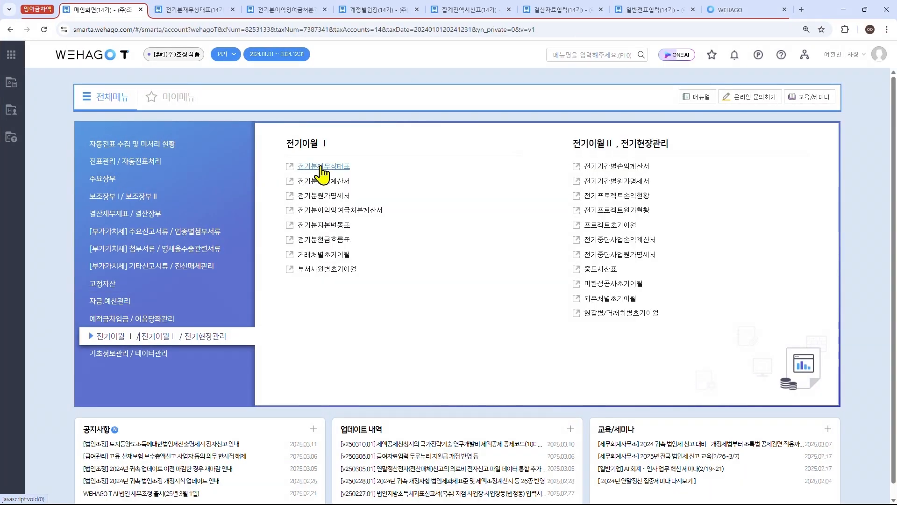
left_click(323, 167)
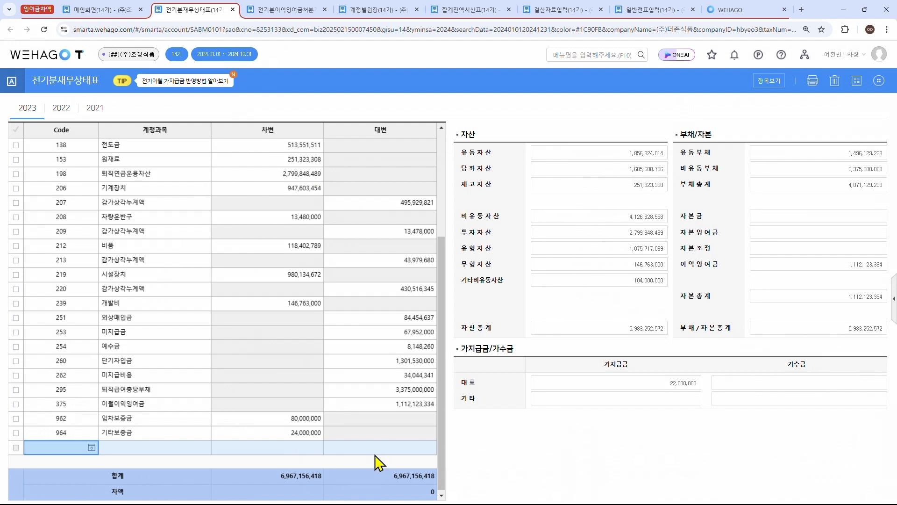
left_click(381, 404)
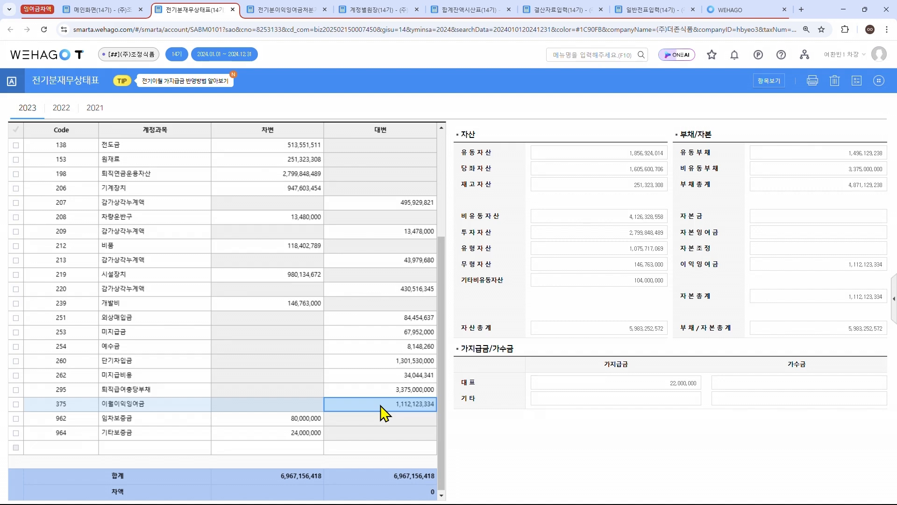
- Open 전기분이익잉여금처분계산서 and check the 미처분이익잉여금, 전기이월미처분이익잉여금 and 이익잉여금처분액 amounts
left_click(102, 13)
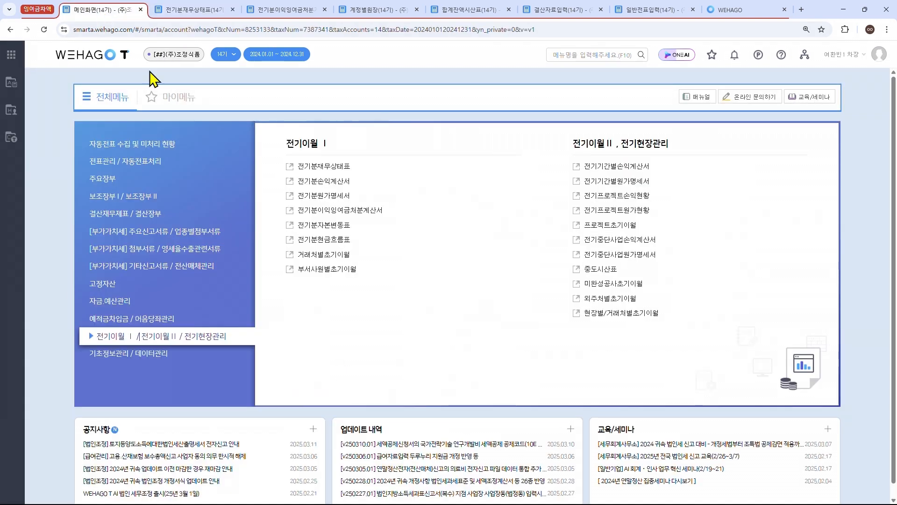
left_click(318, 210)
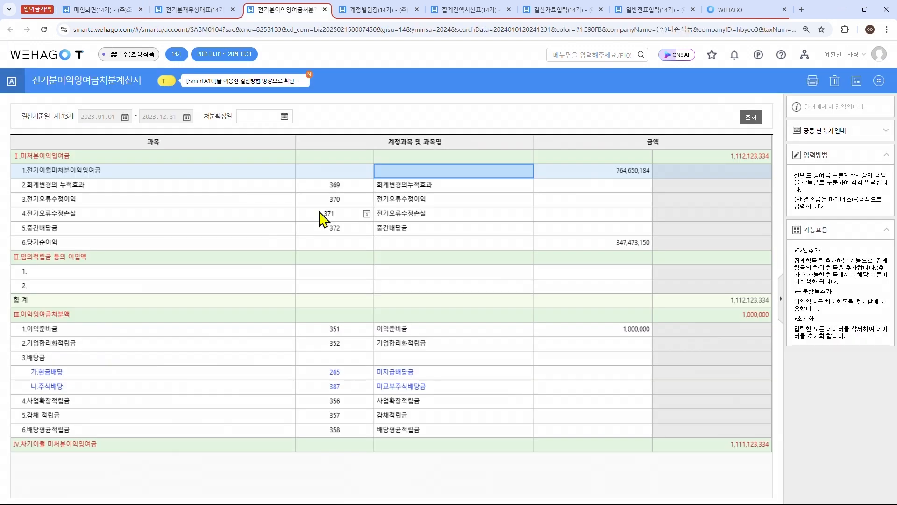
left_click(690, 154)
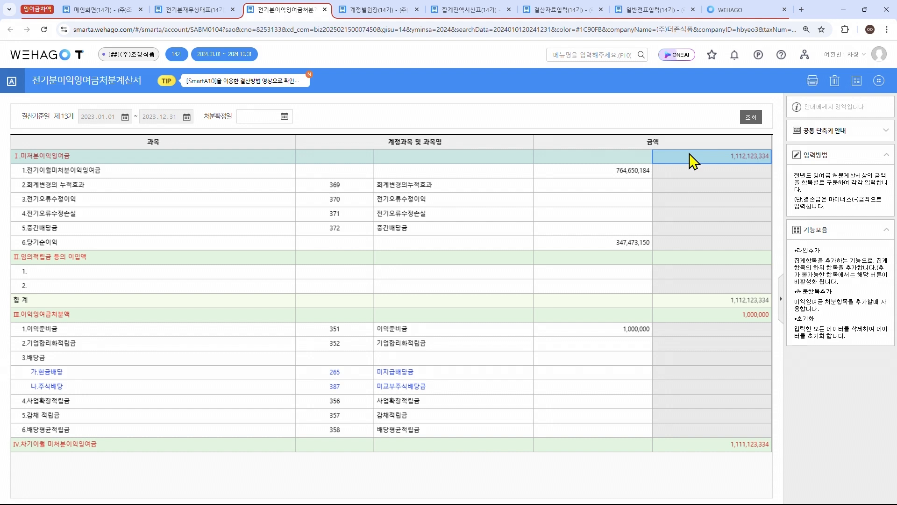
left_click(592, 179)
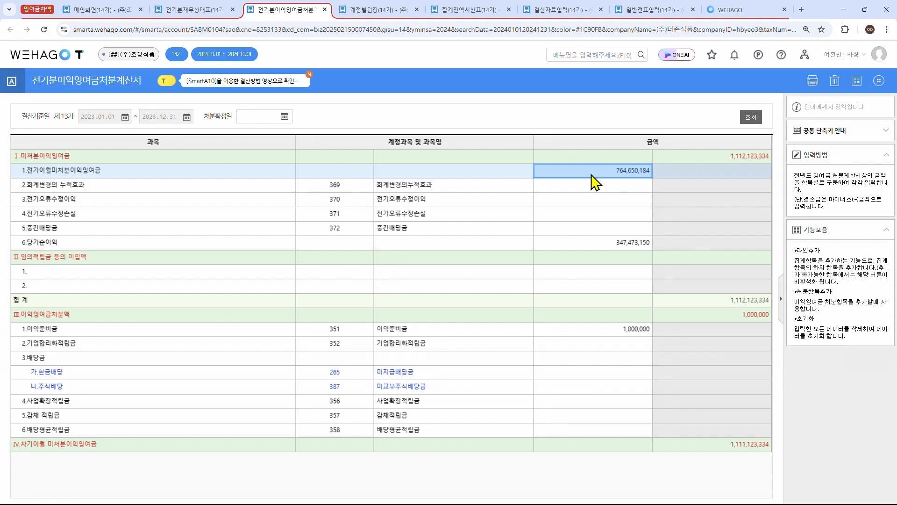
left_click(693, 318)
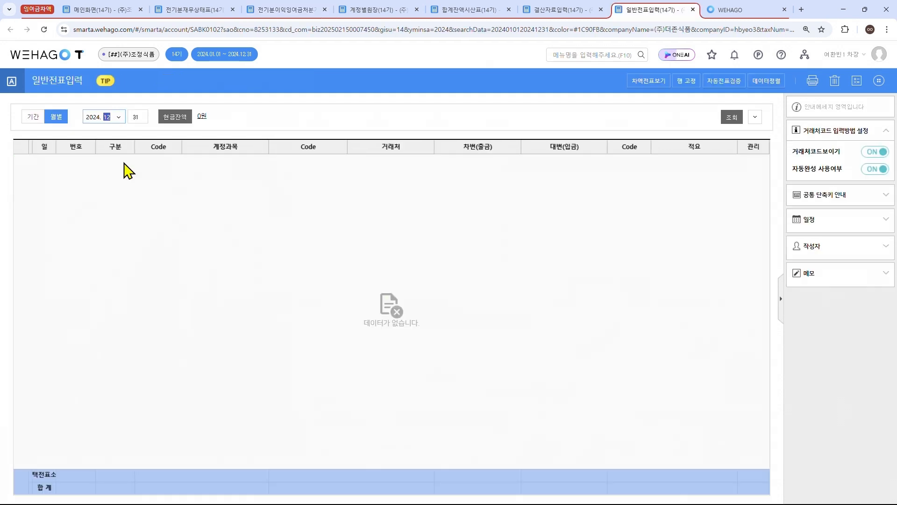
- Look up the 2024.03.26 vouchers in 일반전표입력 and check the 351 이익준비금 and 375 이월이익잉여금 lines
key("Return")
type("26")
key("Return")
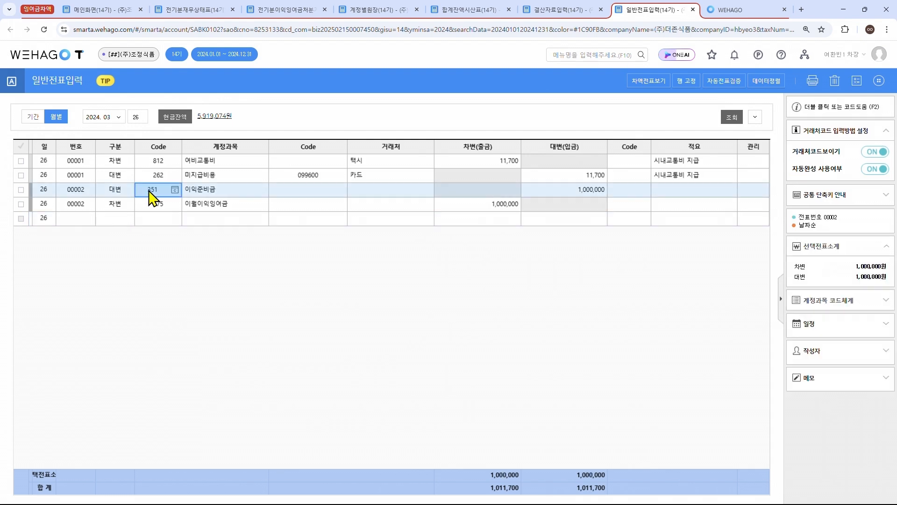
left_click(150, 202)
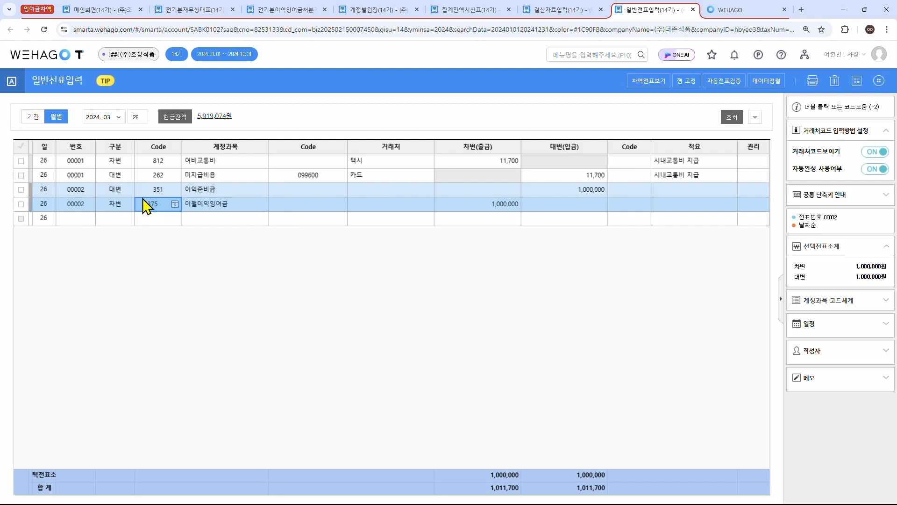
- Open 계정별원장 for 2024, select account 501 원재료비, and open the 01-23 (주)서울 purchase voucher for editing
left_click(91, 13)
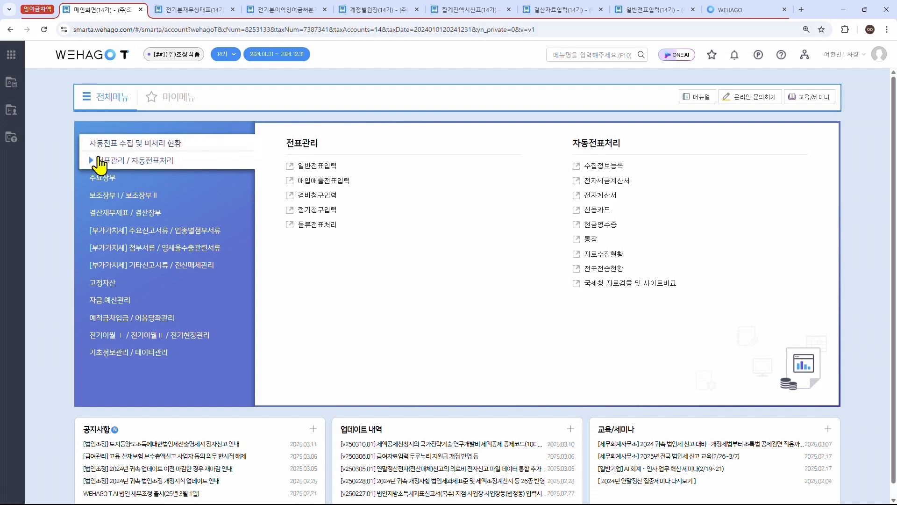
left_click(104, 179)
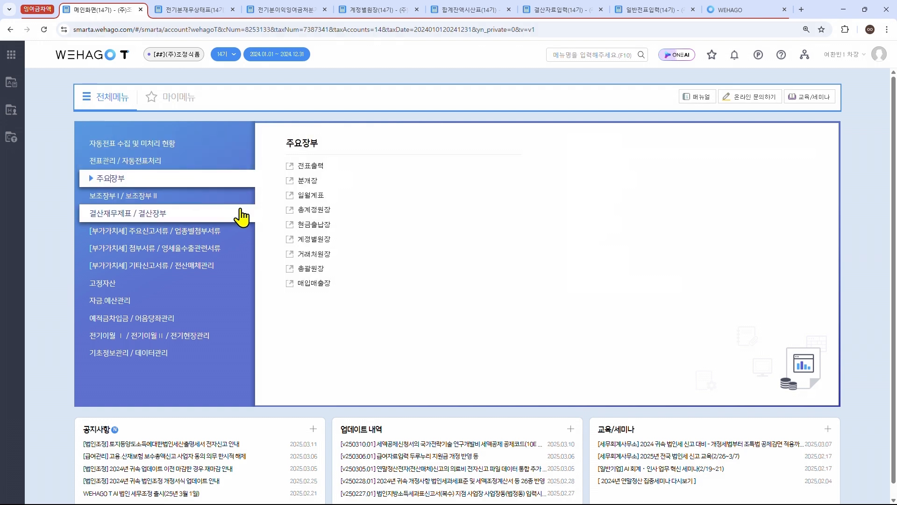
left_click(313, 240)
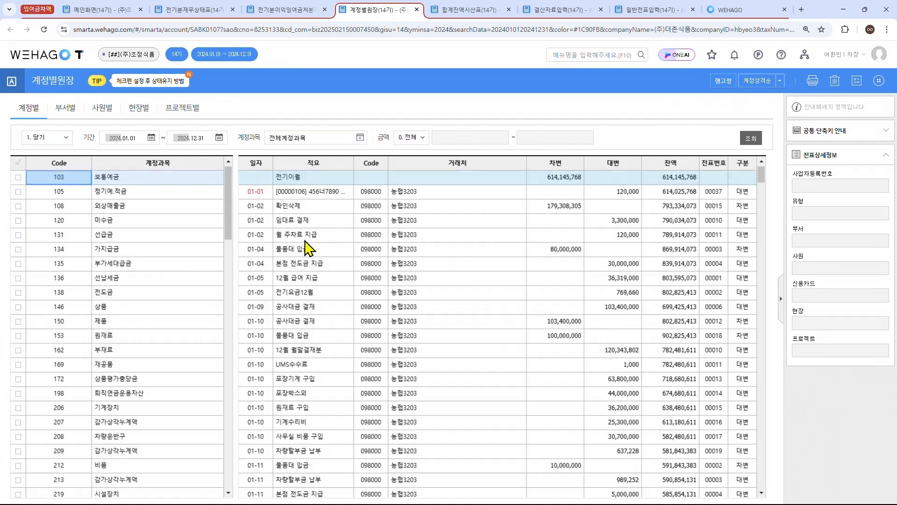
scroll(133, 332, "down", 10)
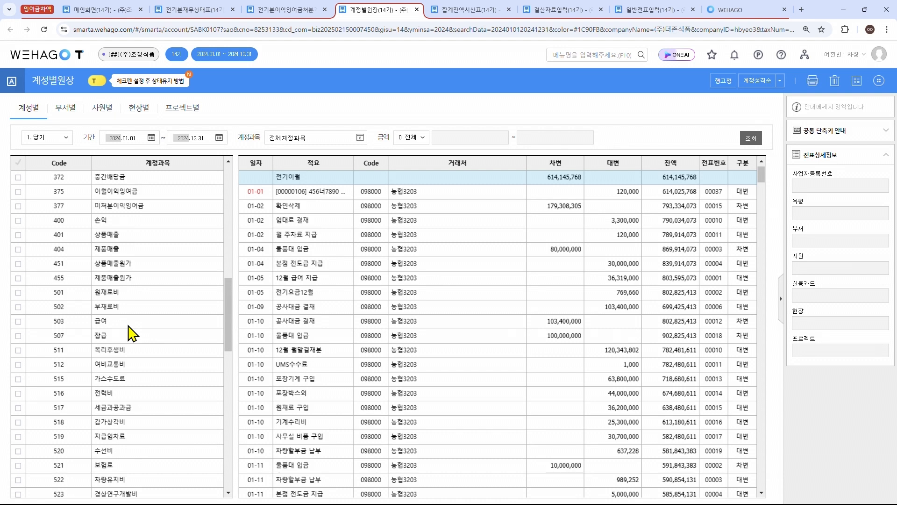
left_click(110, 294)
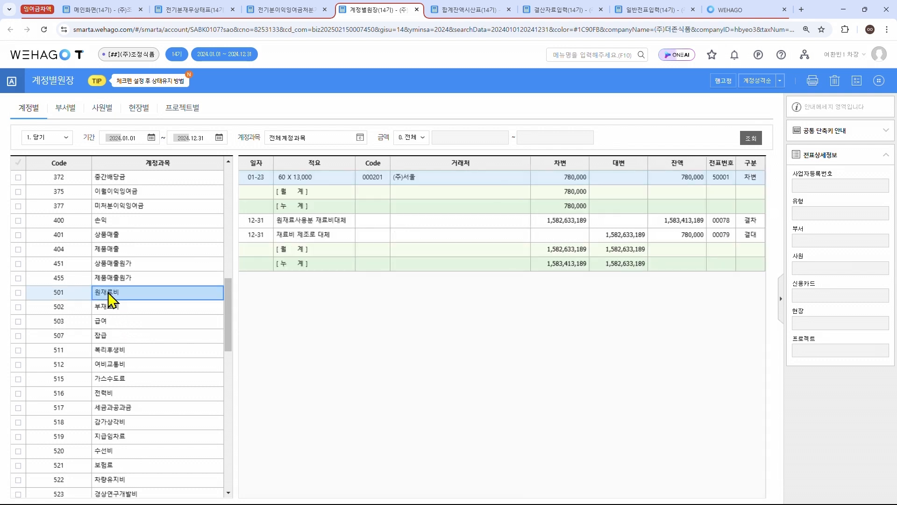
left_click(400, 180)
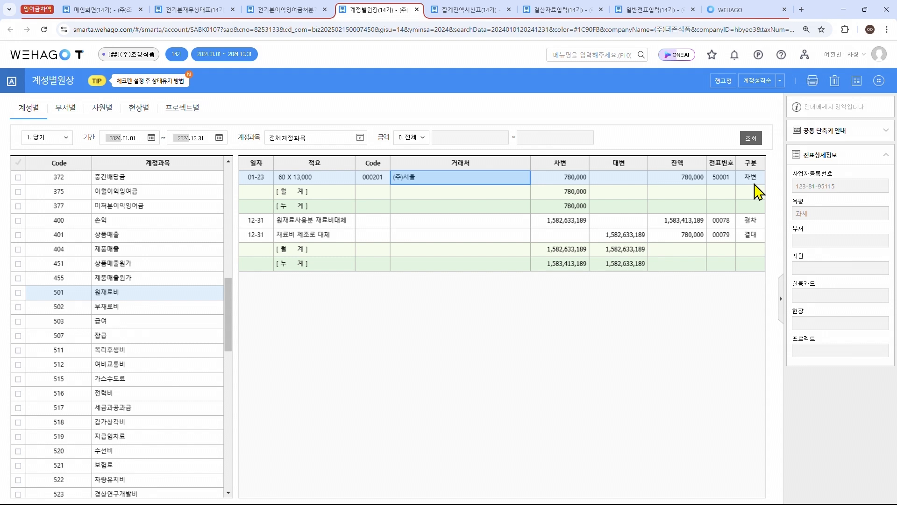
double_click(461, 180)
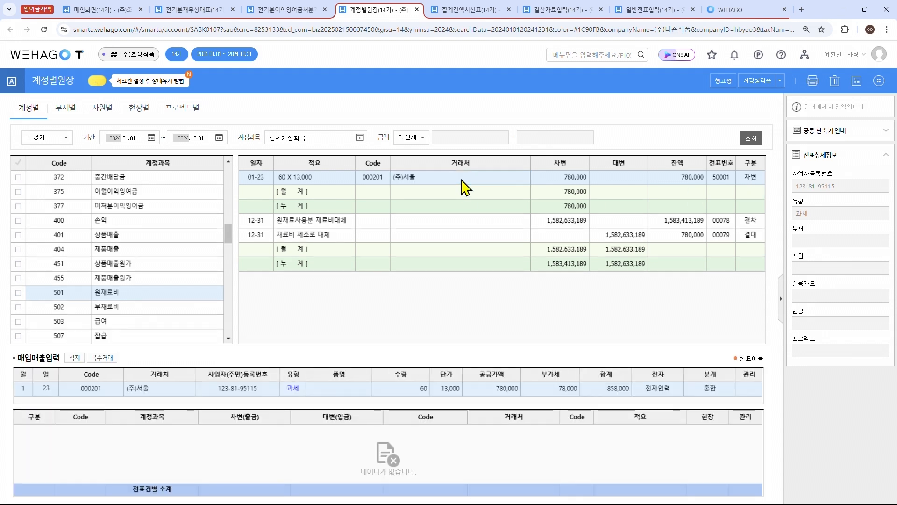
- Change the 원재료비 debit line in the 01-23 (주)서울 voucher to account 153 원재료
left_click(76, 449)
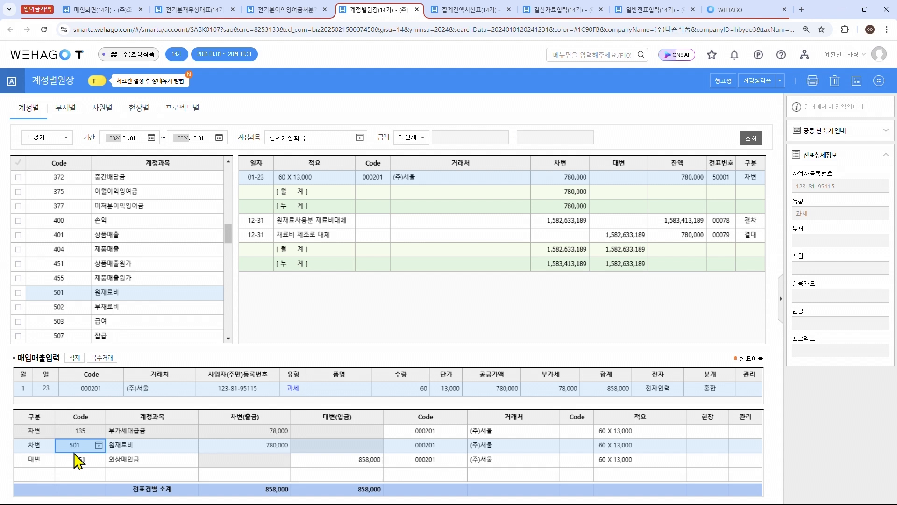
type("153")
key("Return")
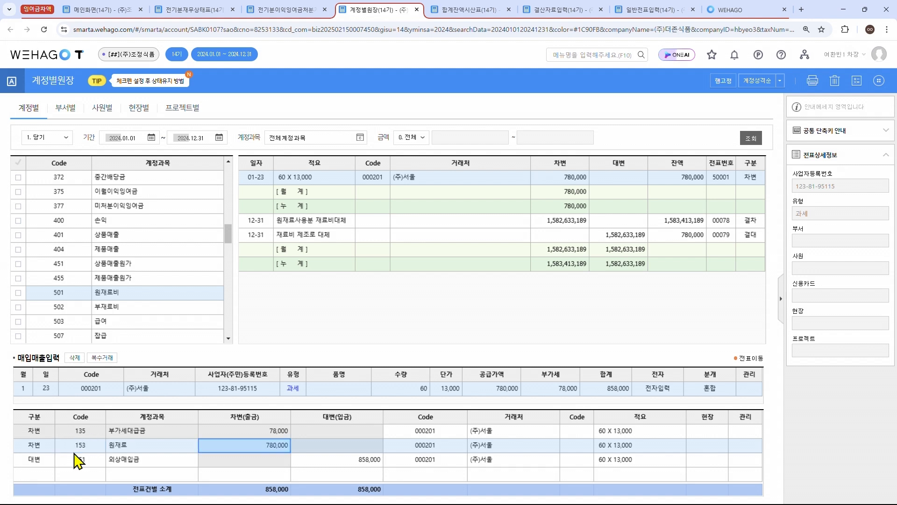
key("Return")
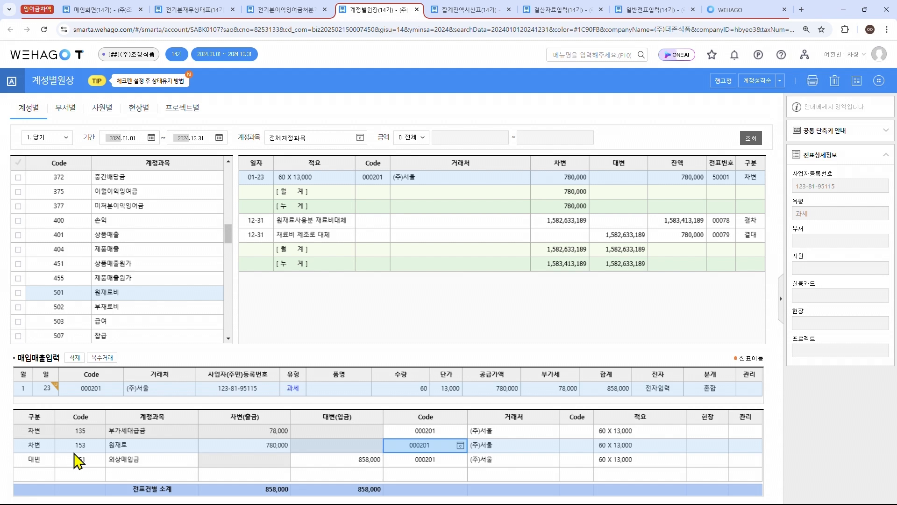
- Open 합계잔액시산표 as of 2024.12.31 and check the 손익, 제조원가 and 도급원가 accounts for leftover balances
left_click(111, 9)
left_click(106, 214)
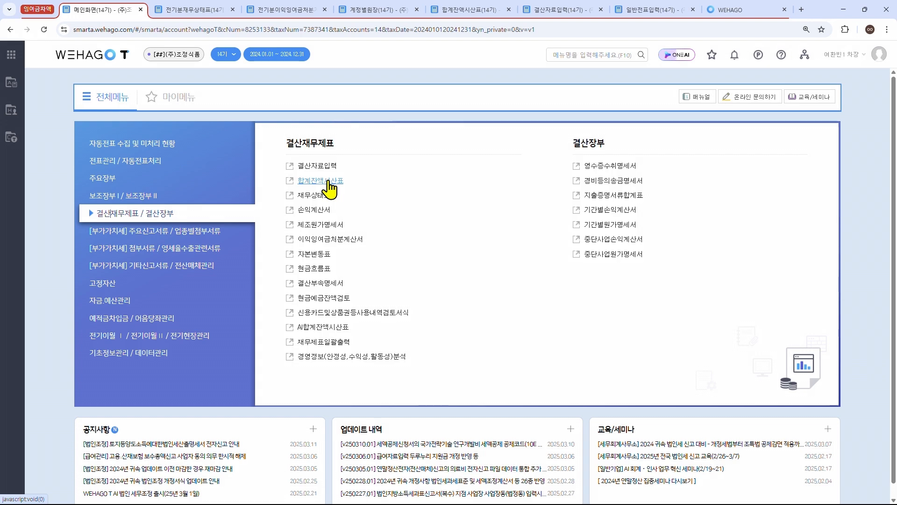
left_click(329, 183)
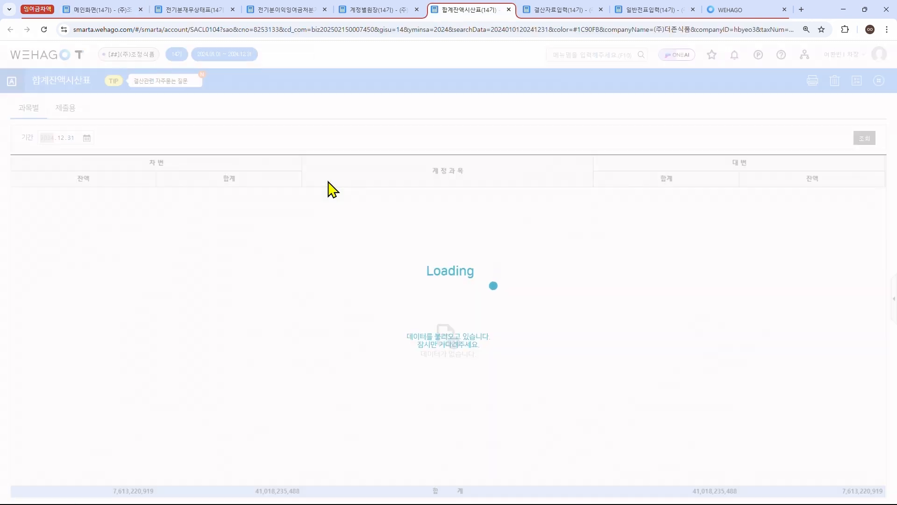
scroll(329, 189, "down", 10)
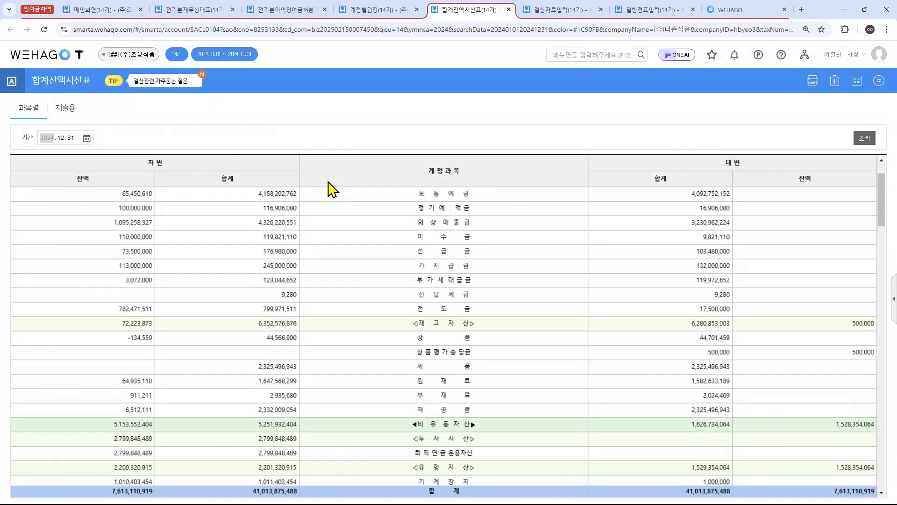
scroll(329, 187, "down", 8)
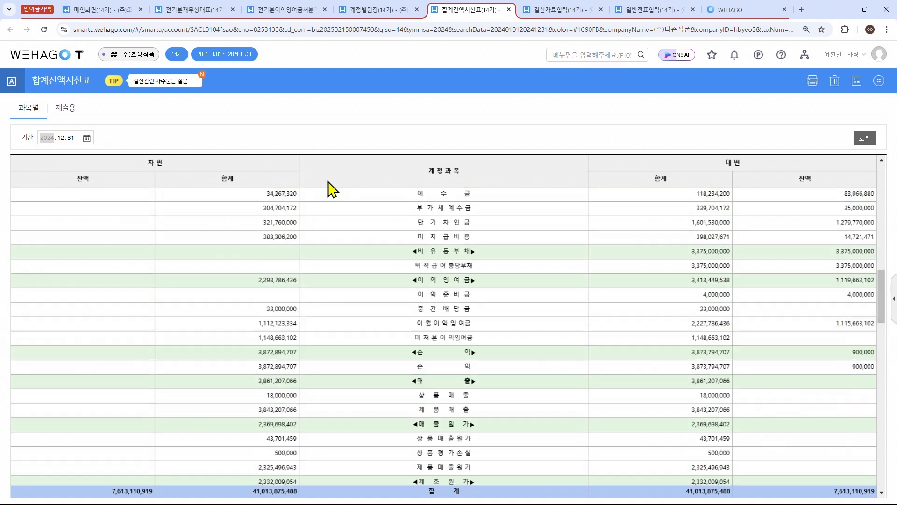
scroll(330, 189, "down", 3)
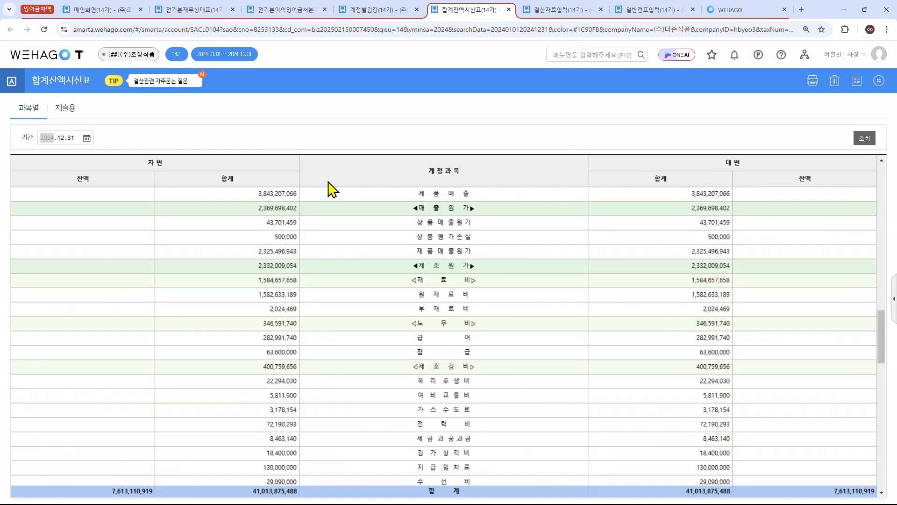
scroll(329, 187, "down", 1)
left_click(338, 225)
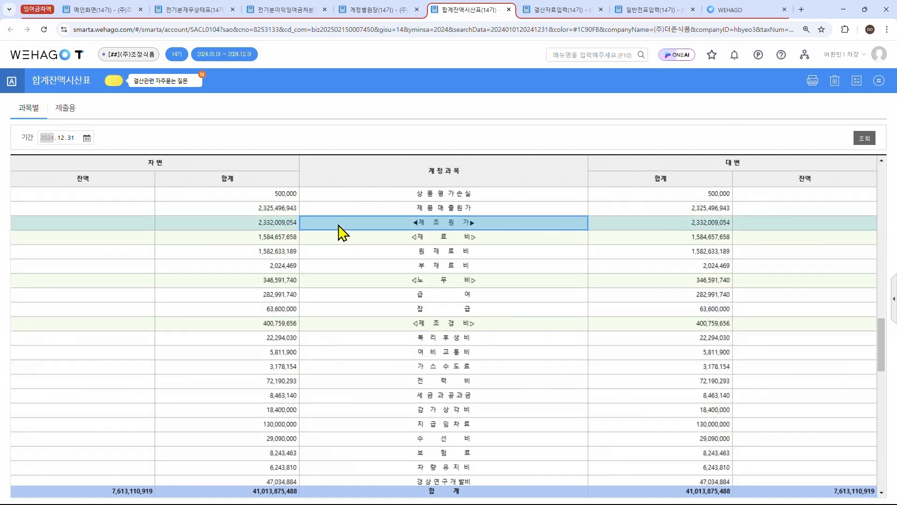
scroll(338, 225, "down", 5)
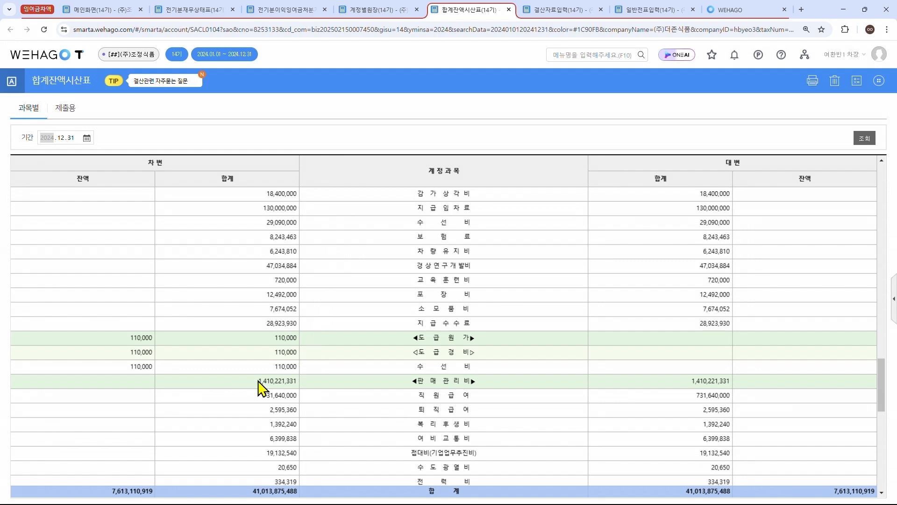
- In the ledger for 수선비 under 도급원가, change the debit line of the 01-24 냉동식품 voucher to account 520 수선비
left_click(141, 368)
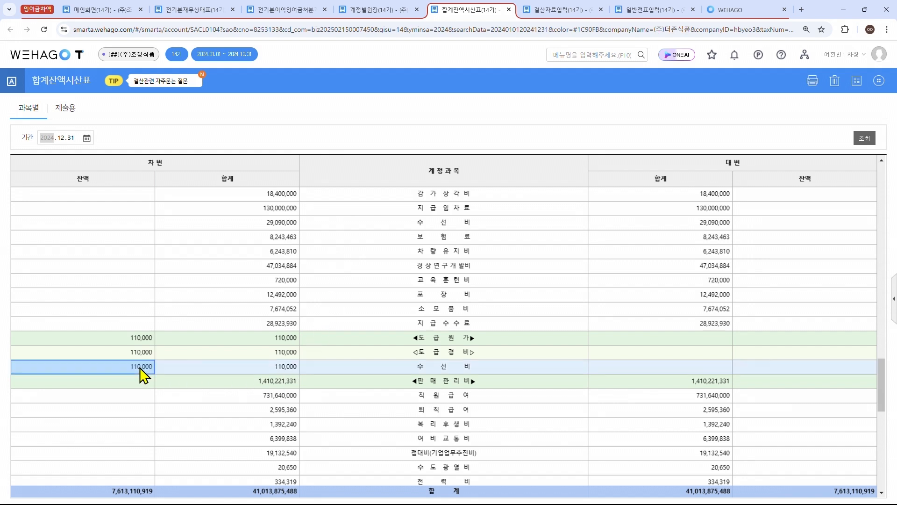
left_click(403, 369)
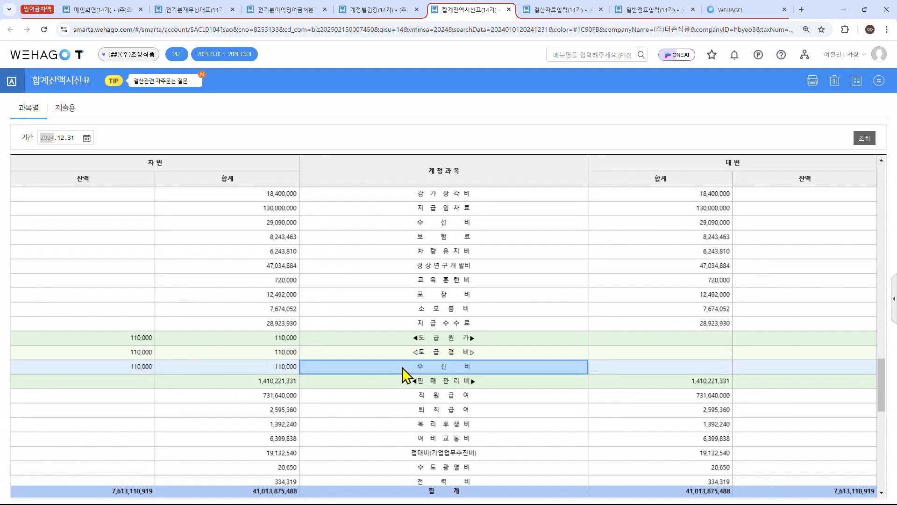
double_click(402, 372)
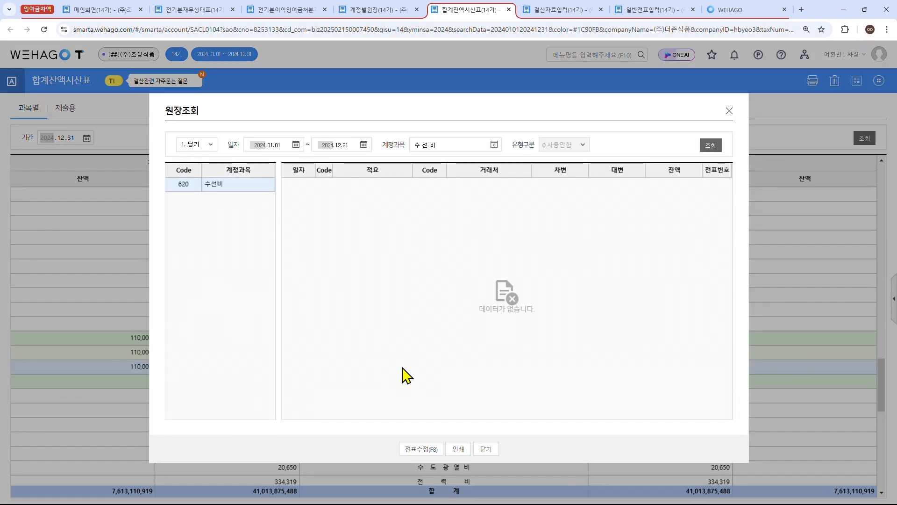
double_click(437, 184)
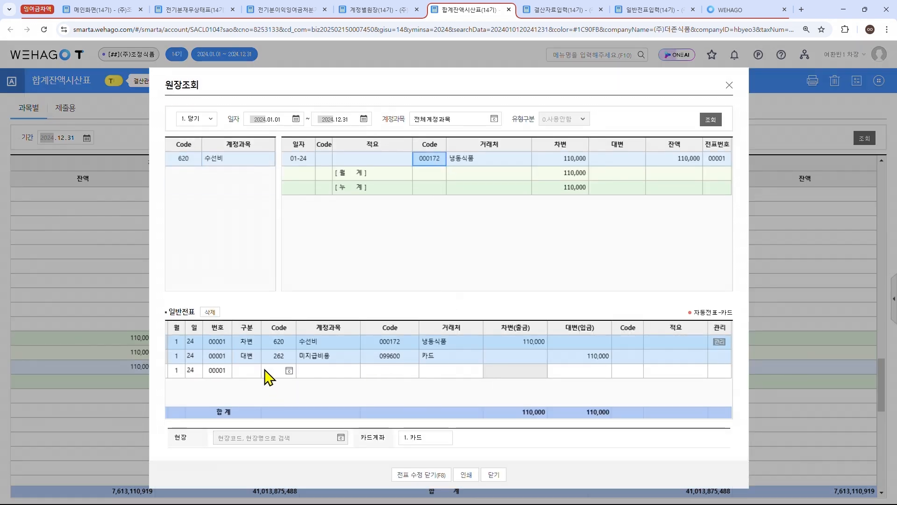
left_click(277, 343)
type("520")
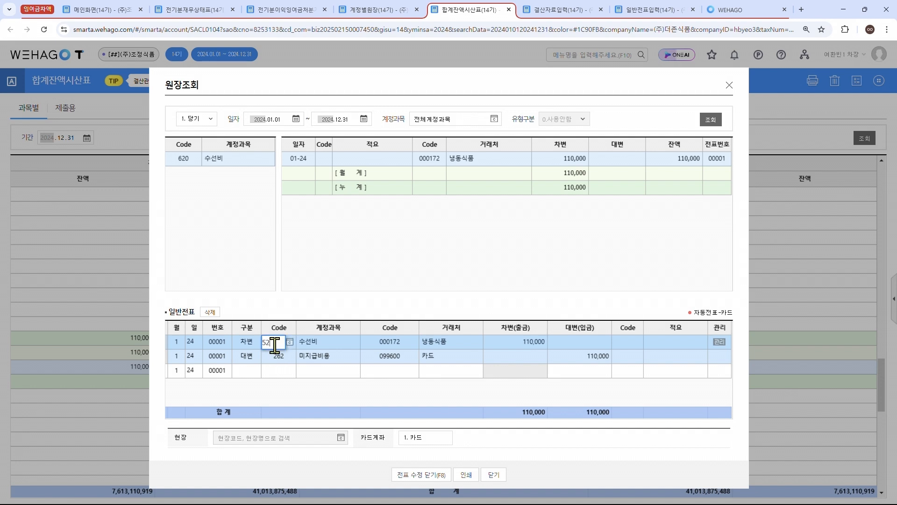
key("Return")
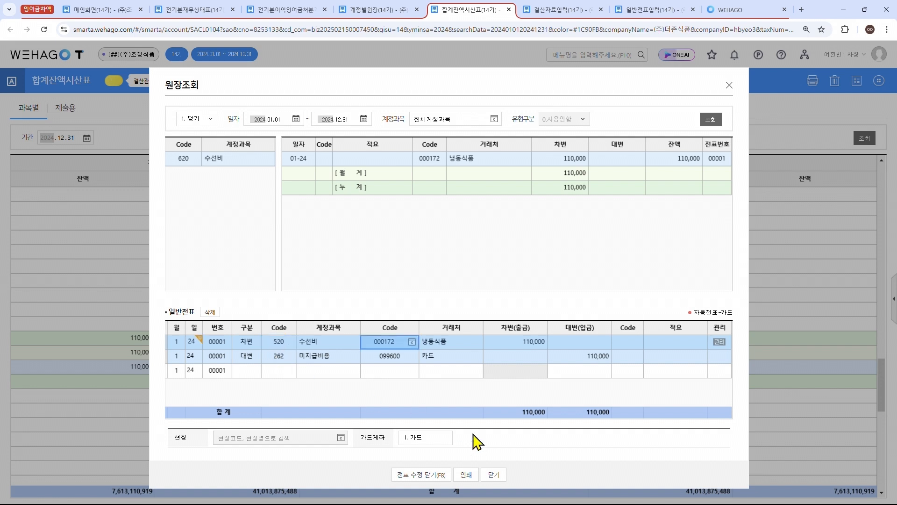
left_click(489, 476)
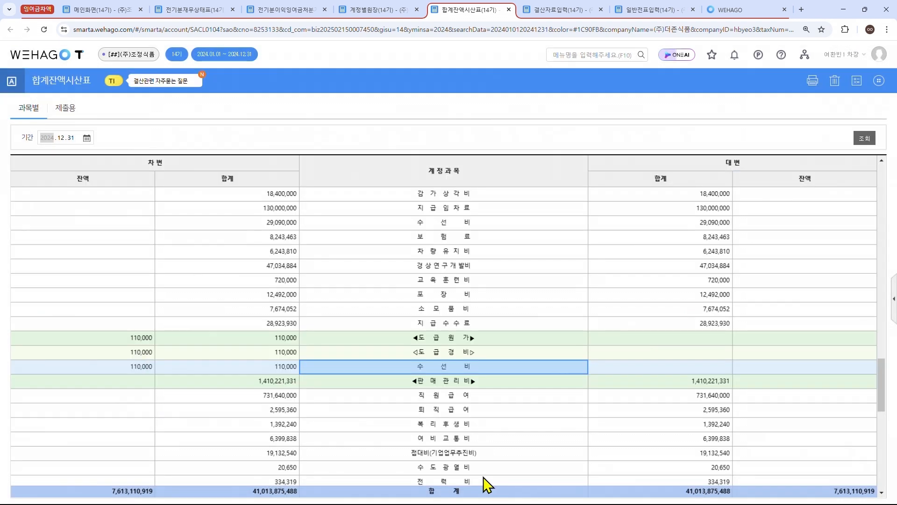
- Switch to 일반전표입력 and list the vouchers by period from 2024.01.01 to 2024.12.31
left_click(99, 11)
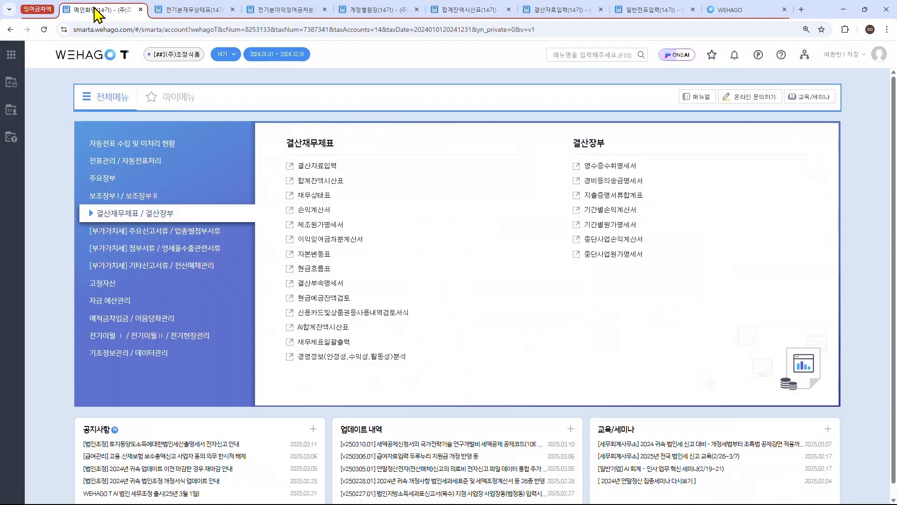
key("ctrl+7")
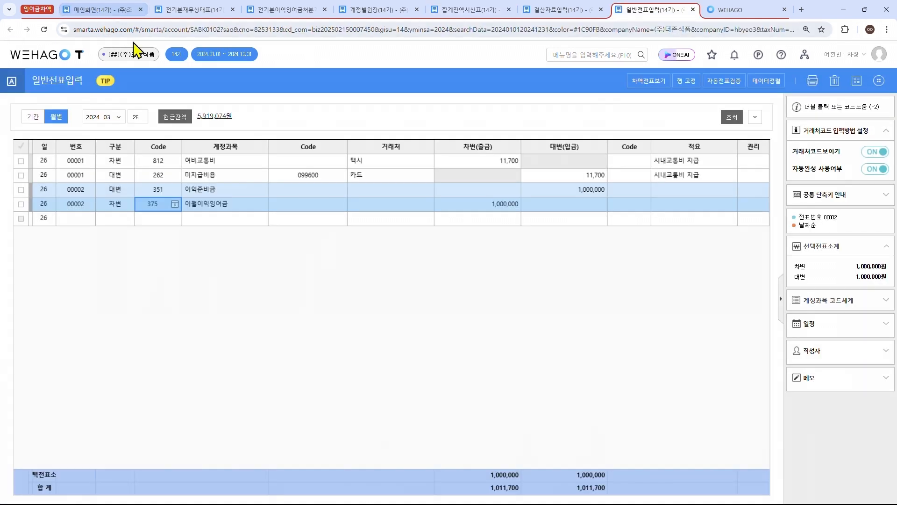
left_click(32, 117)
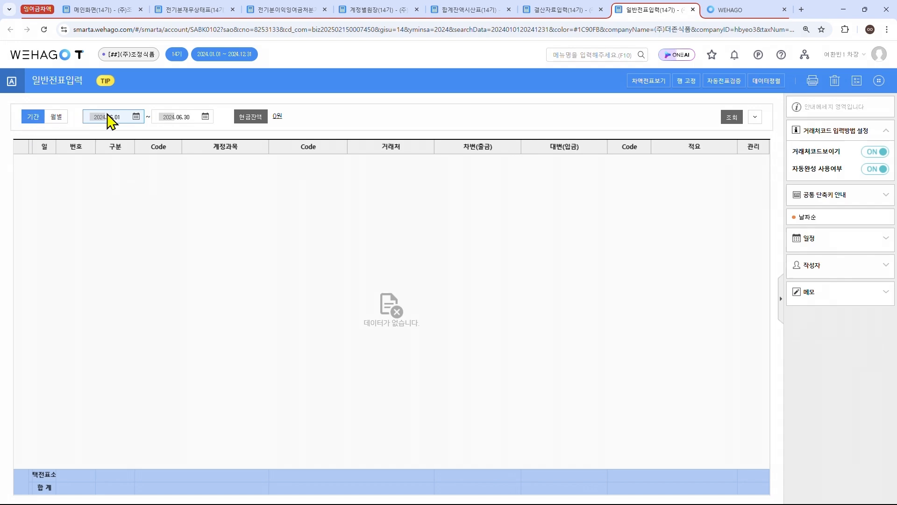
type("01011231")
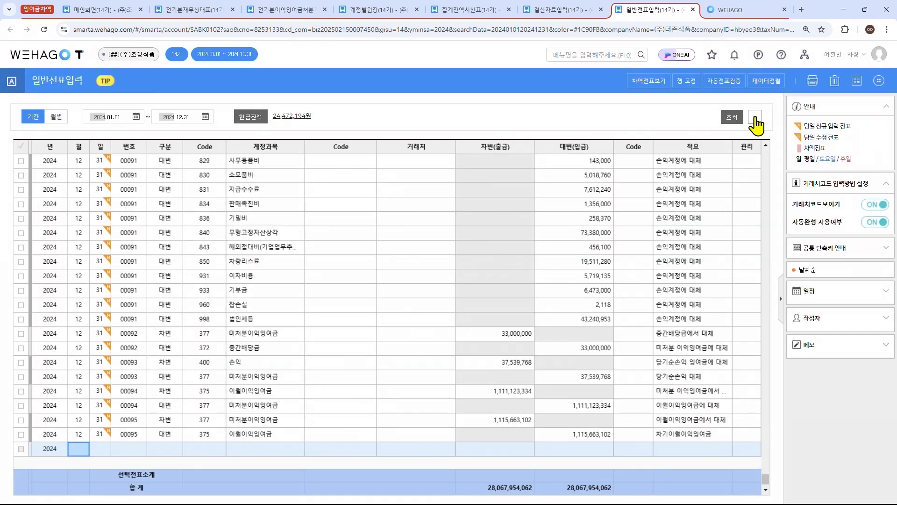
- Search the vouchers with 분개구분 출금 and 입금 and 계정과목 101 현금
left_click(755, 117)
left_click(500, 143)
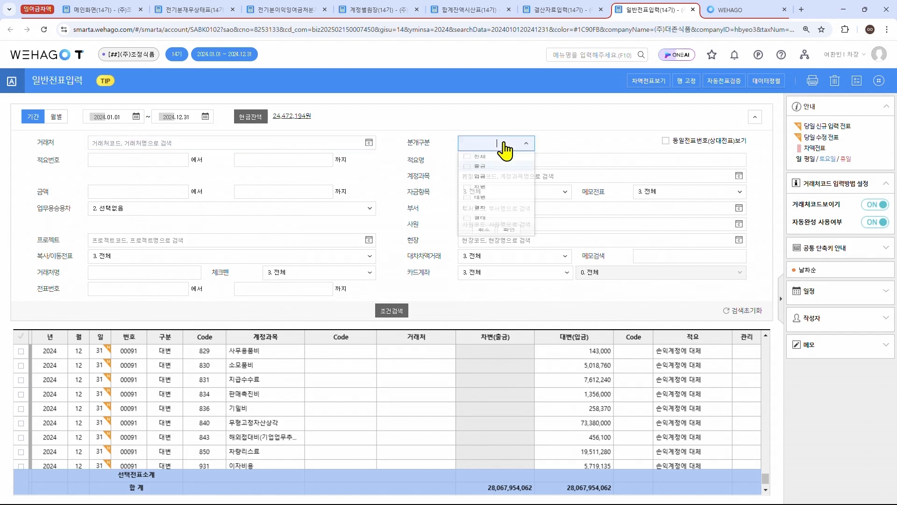
left_click(480, 177)
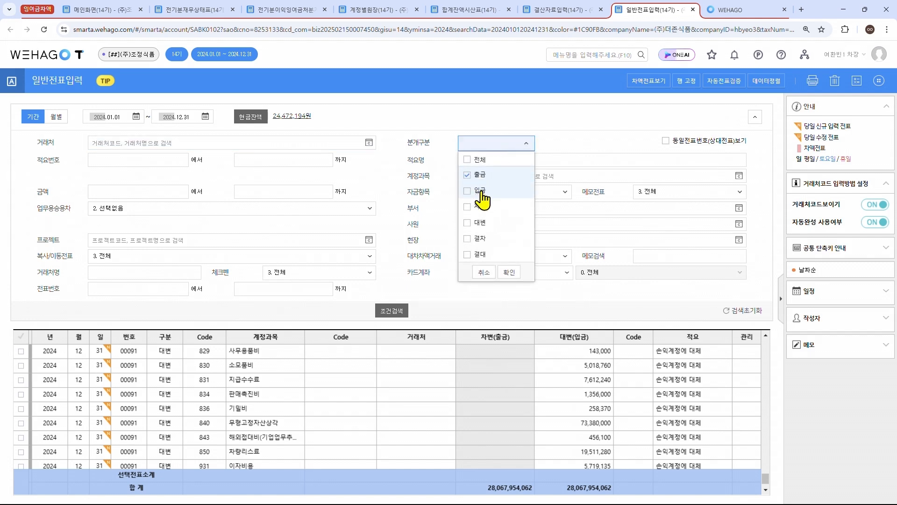
left_click(510, 274)
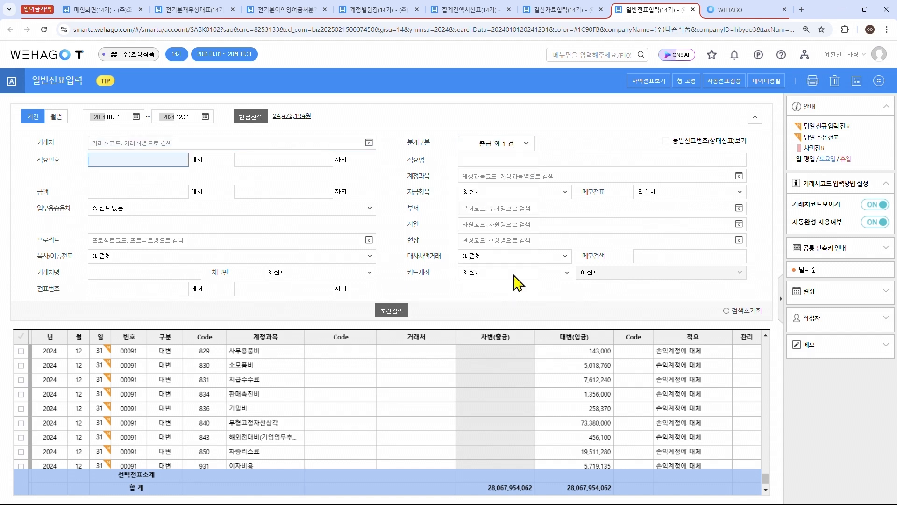
left_click(476, 173)
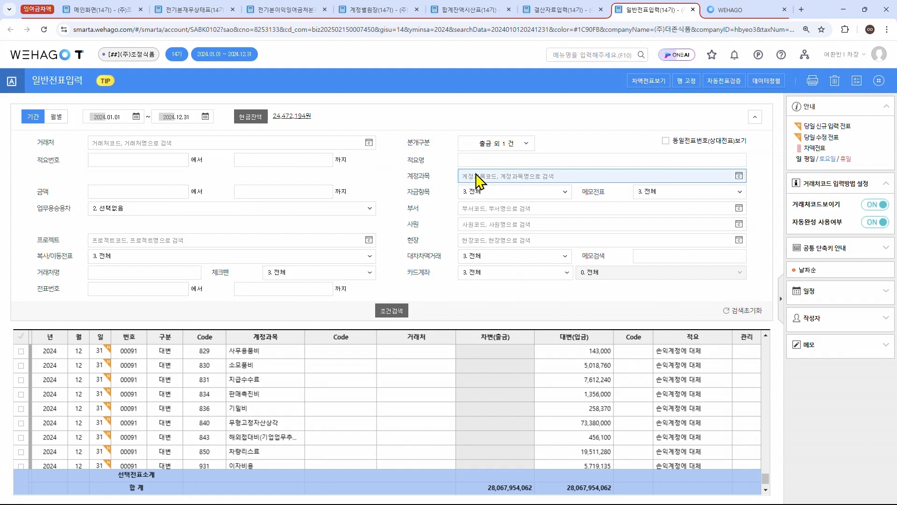
type("101")
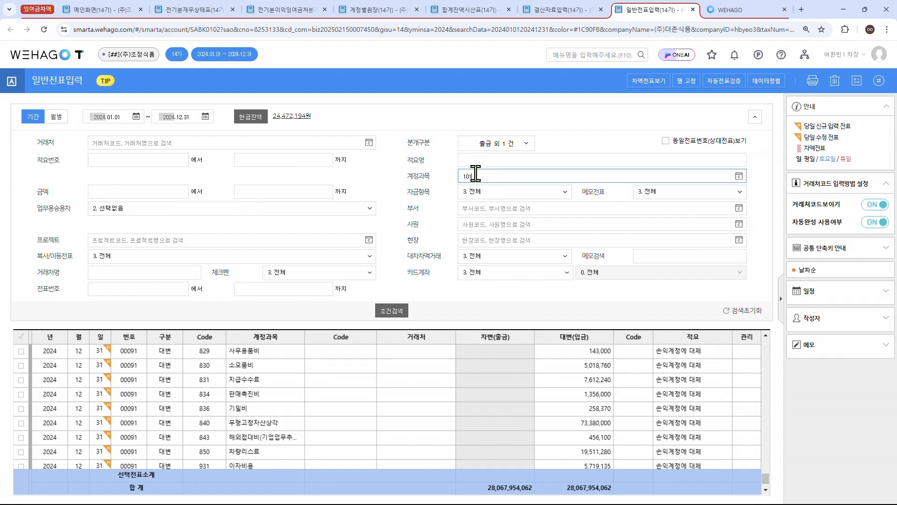
key("Return")
key("Return")
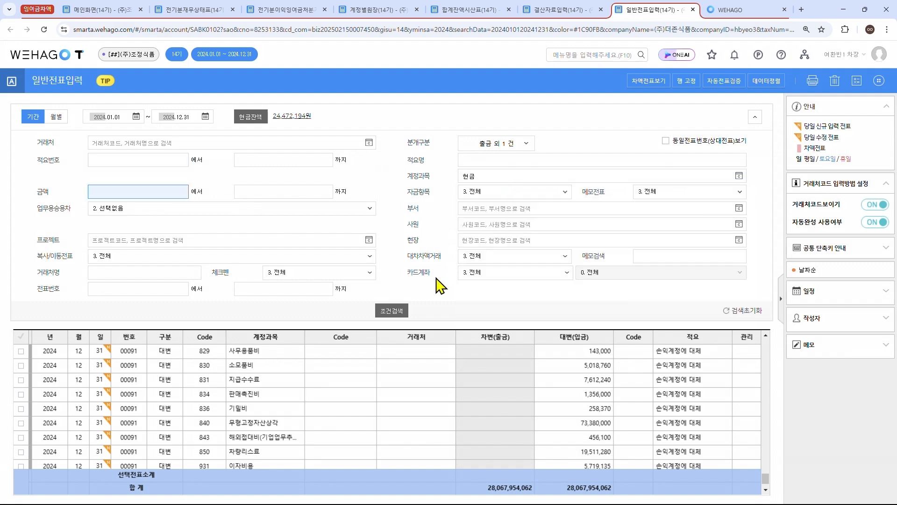
left_click(392, 310)
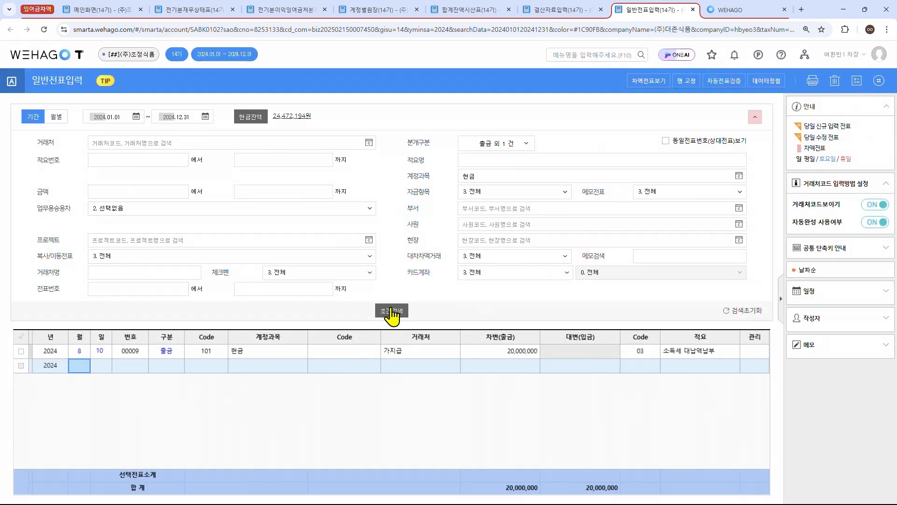
- Change the account of the 08-10 출금 voucher from the search results to 134 가지급금
left_click(199, 354)
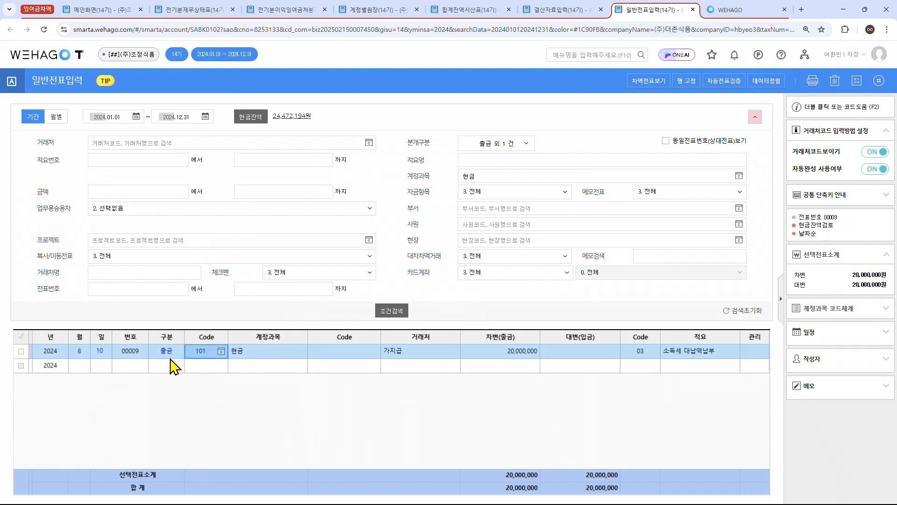
type("134")
key("Return")
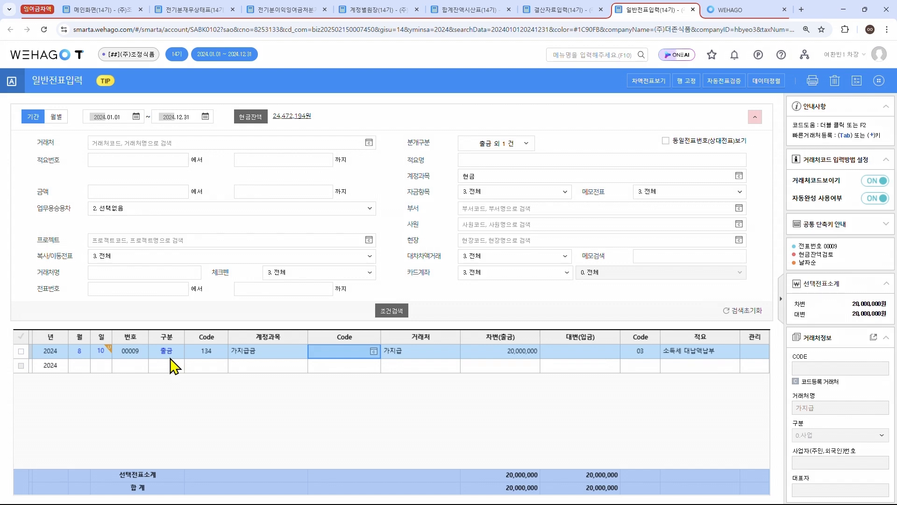
- Switch the voucher list to monthly view and look up the 2024.06.29 vouchers without the detailed search conditions
left_click(56, 117)
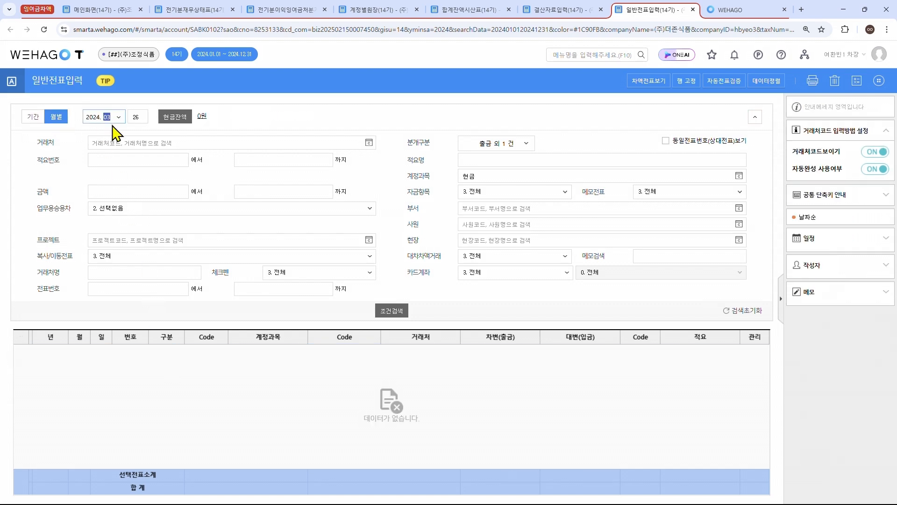
type("0629")
key("Return")
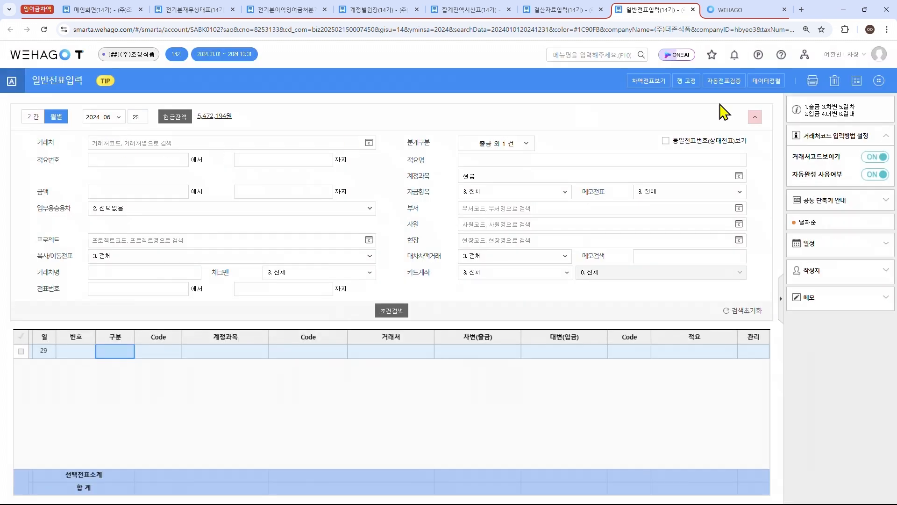
left_click(755, 118)
left_click(732, 120)
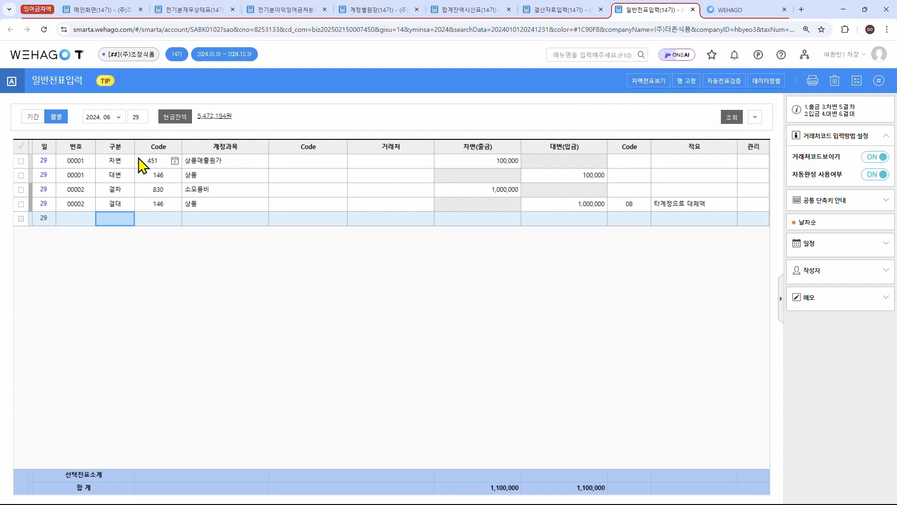
- Change voucher 00001's 구분 to 결차 on the 상품매출원가 line and 결대 on the 상품 line
left_click(119, 164)
key("5")
left_click(117, 175)
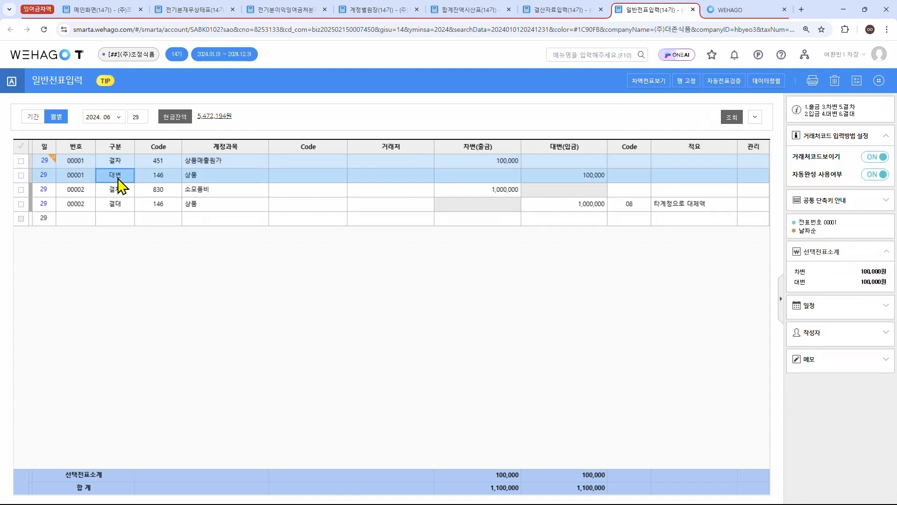
key("6")
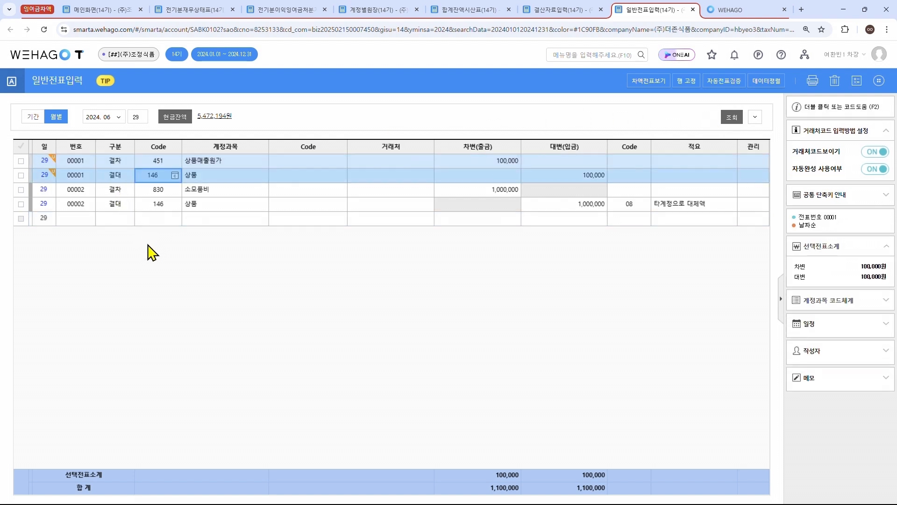
- Change voucher 00002's 구분 to 차변 on the 소모품비 line and 대변 on the 상품 line
left_click(155, 206)
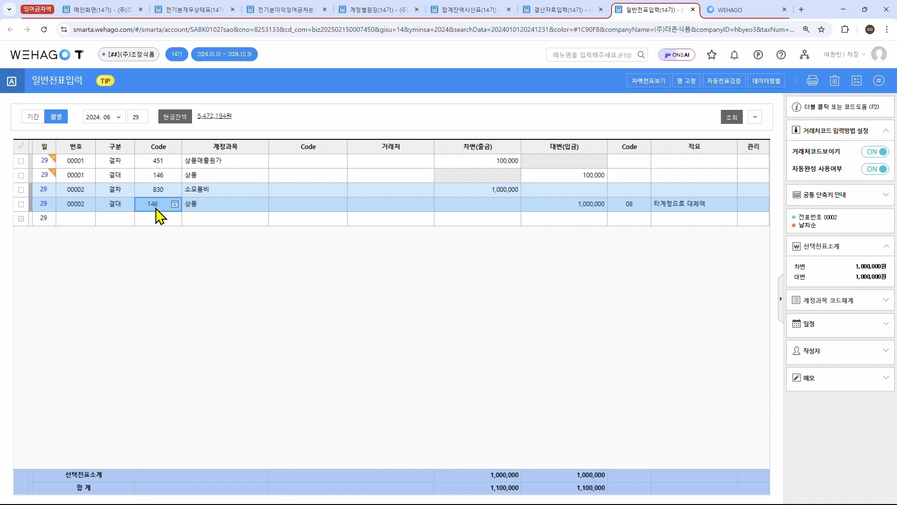
left_click(114, 189)
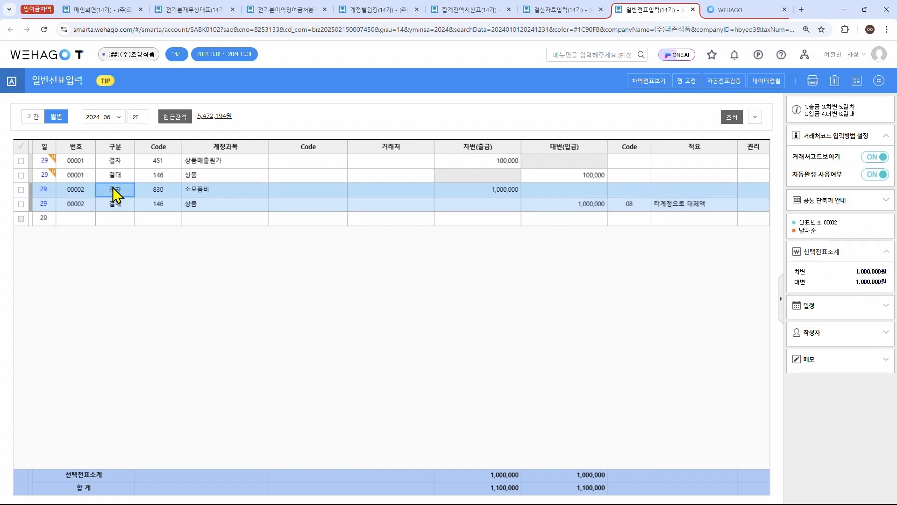
type("3")
left_click(121, 206)
type("4")
key("Return")
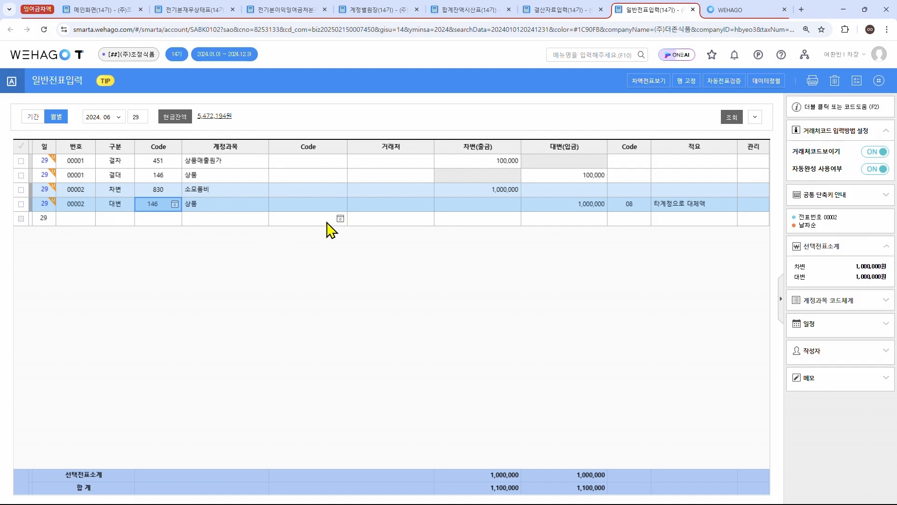
- Check the 적요 code on the 상품 line of voucher 00002
left_click(623, 209)
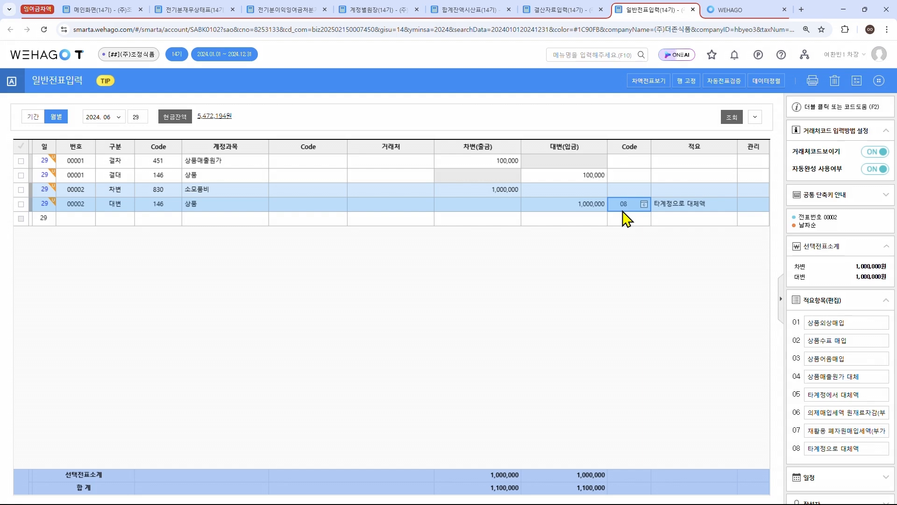
- Switch to the WEHAGO main page and open the T edge 가입요청 form for (주)조정식품 at the 담당자성명 field
key("ctrl+Tab")
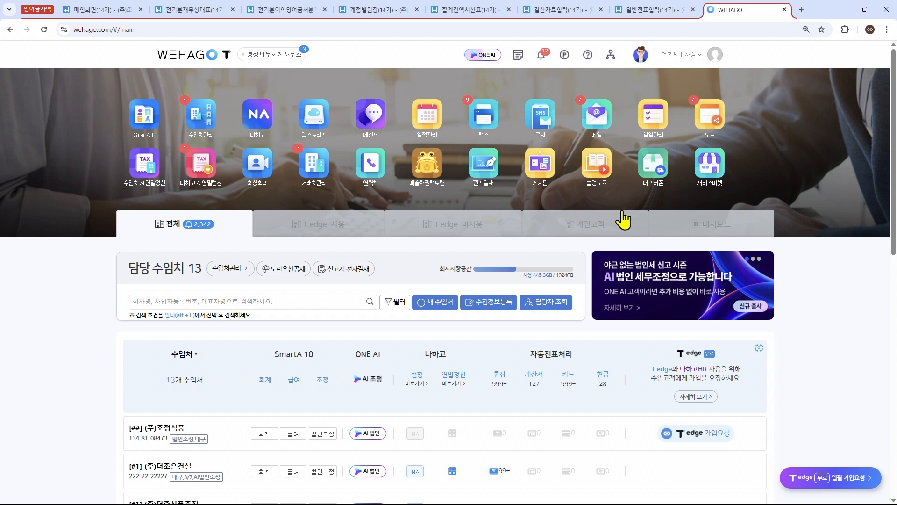
left_click(690, 441)
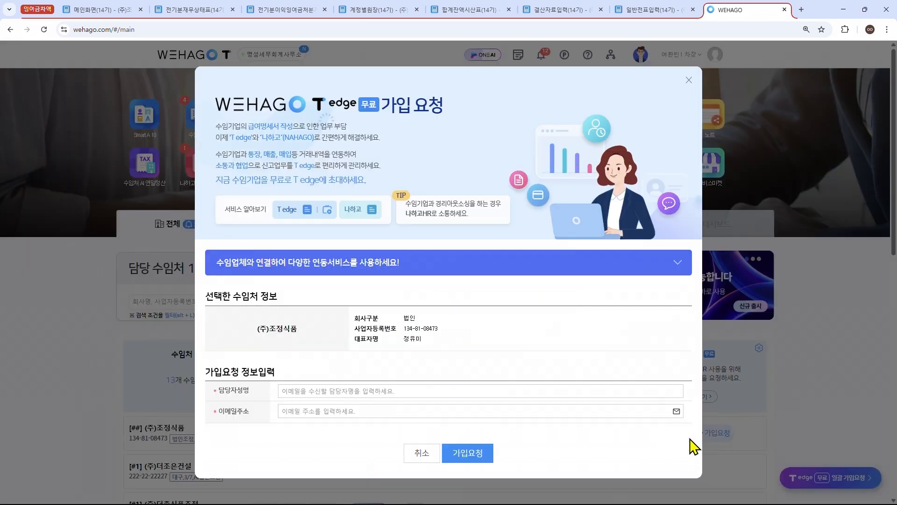
left_click(481, 389)
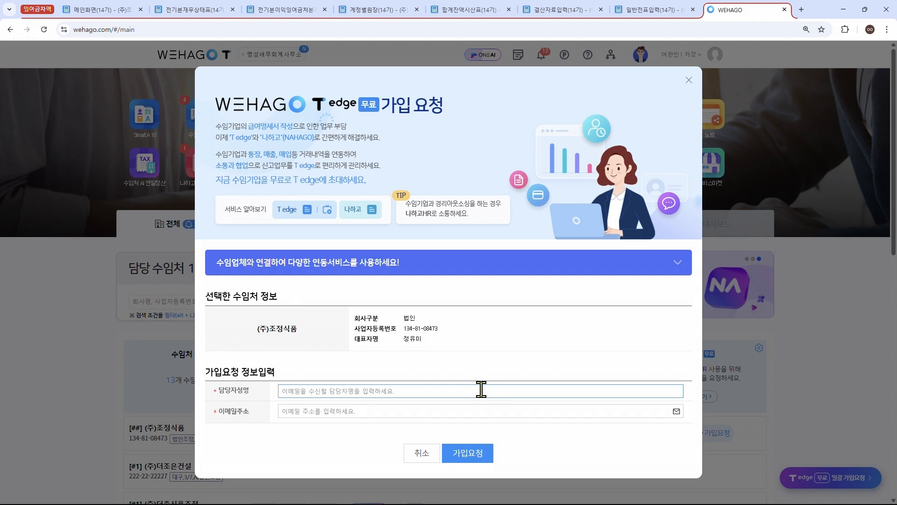
- Switch to the client company's WEHAGO T edge and open 수집정보등록 at the Hometax 아이디 field
key("ctrl+super+Right")
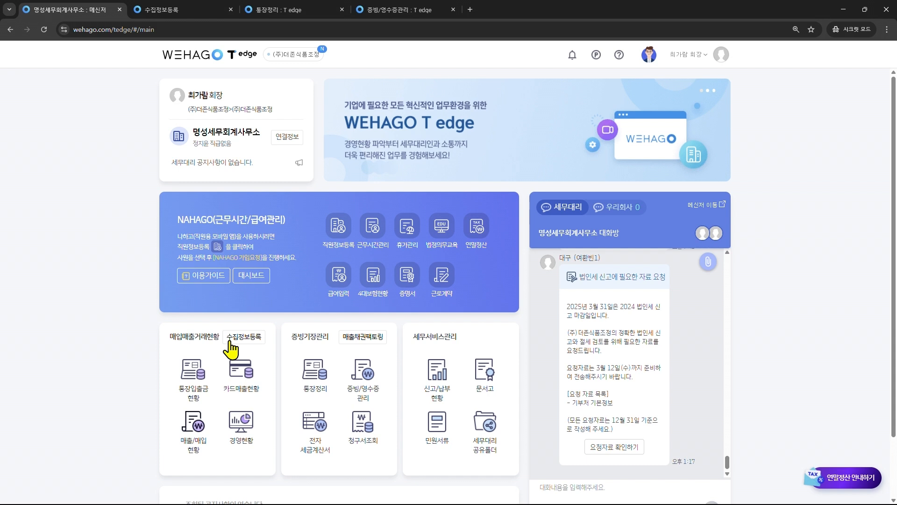
left_click(230, 345)
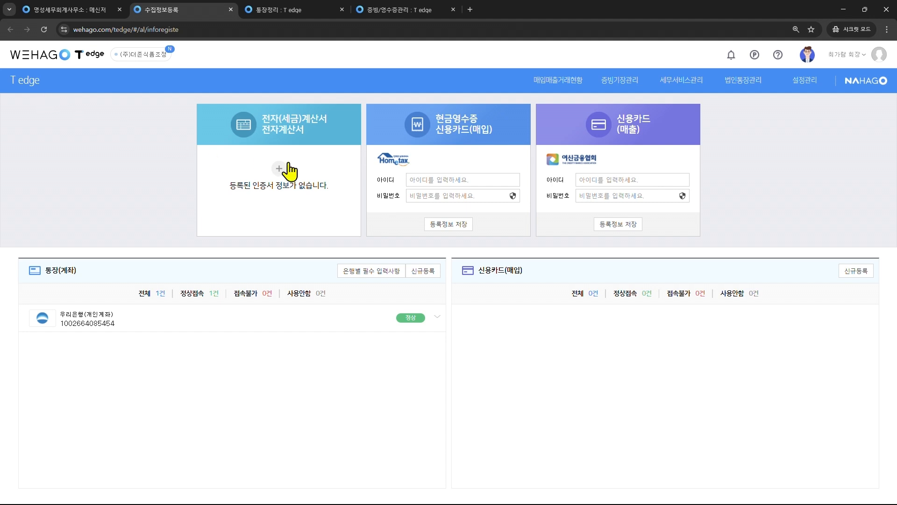
left_click(449, 180)
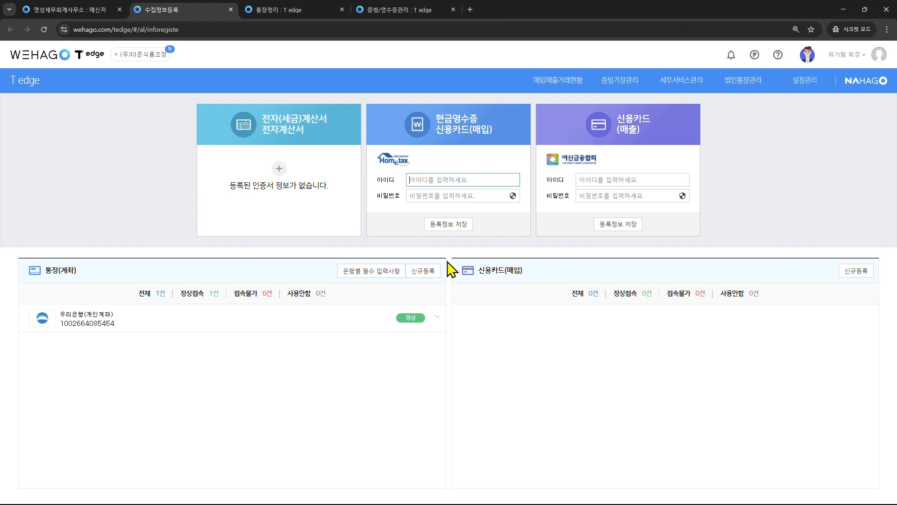
- Open the client's 통장정리 and view the memo on the 01-02 쿠팡페이 withdrawal
mouse_move(623, 83)
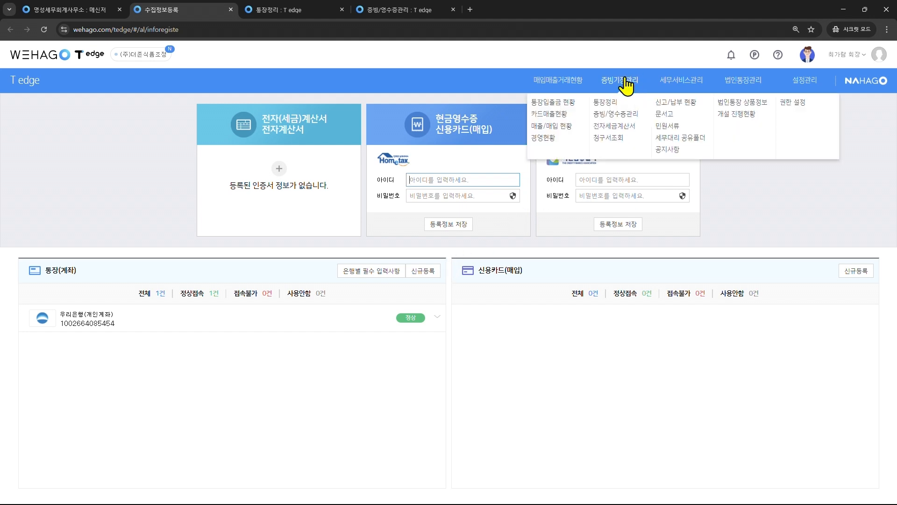
left_click(620, 107)
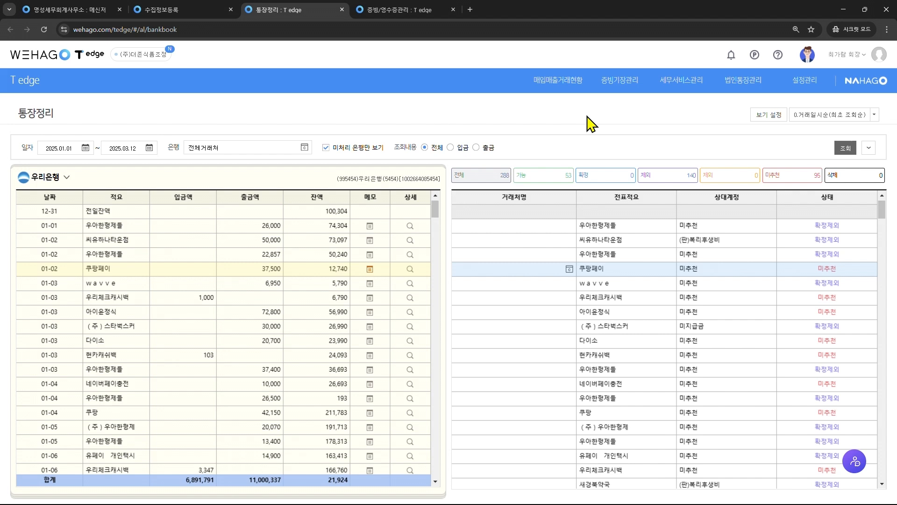
left_click(115, 274)
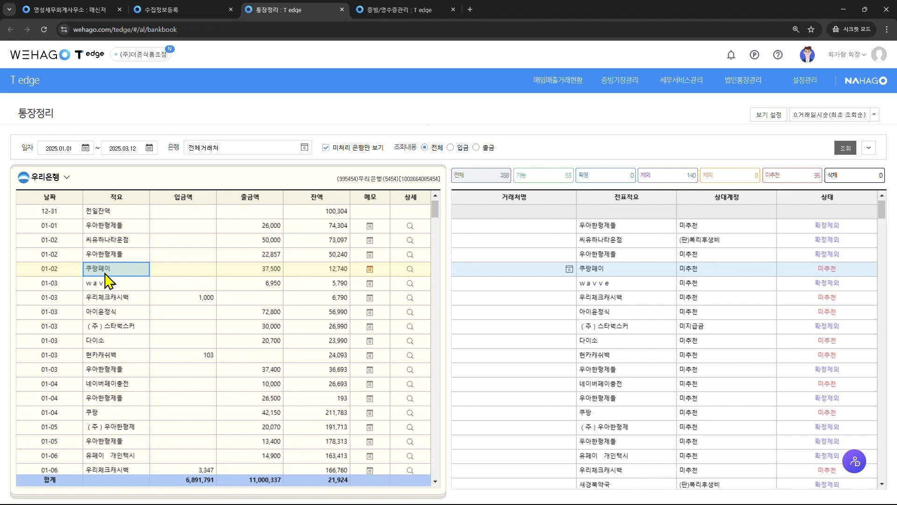
left_click(371, 272)
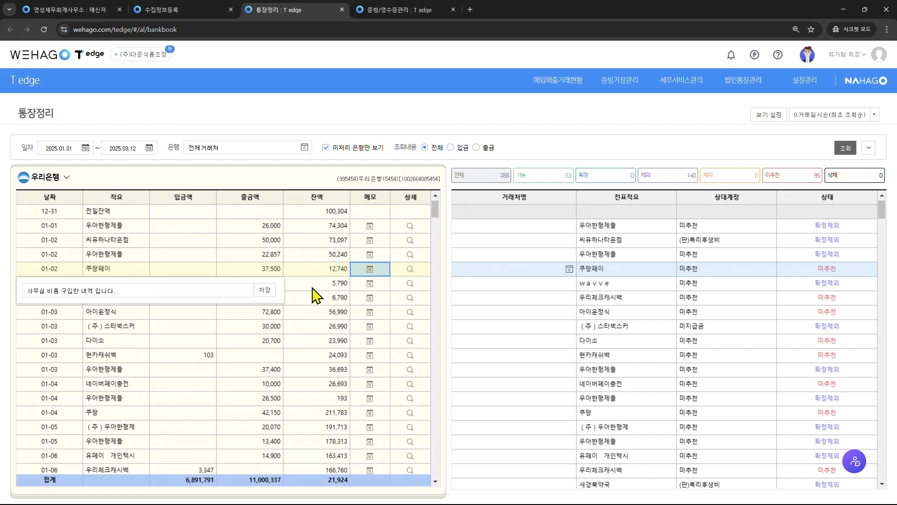
left_click(220, 291)
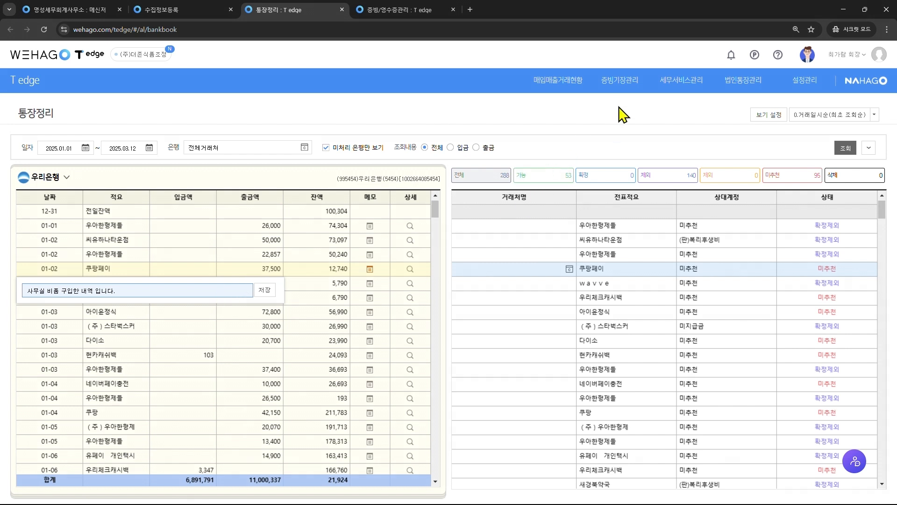
- Open the client's 증빙/영수증관리, view the 회식비 receipt and go to 증빙 자료 전송
mouse_move(620, 85)
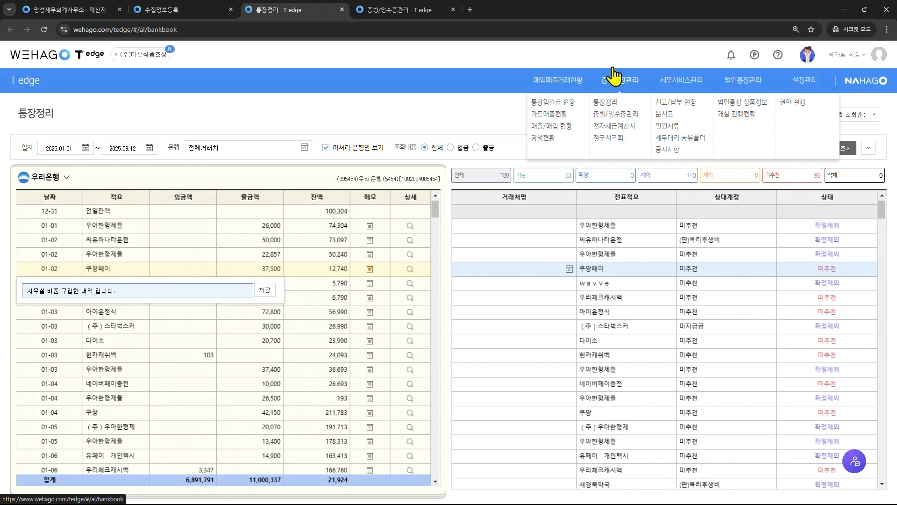
left_click(613, 62)
left_click(611, 114)
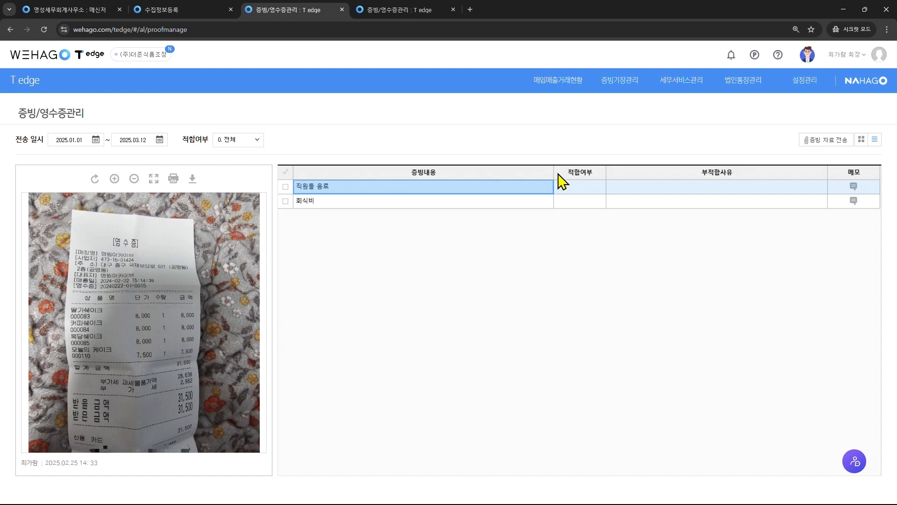
left_click(508, 204)
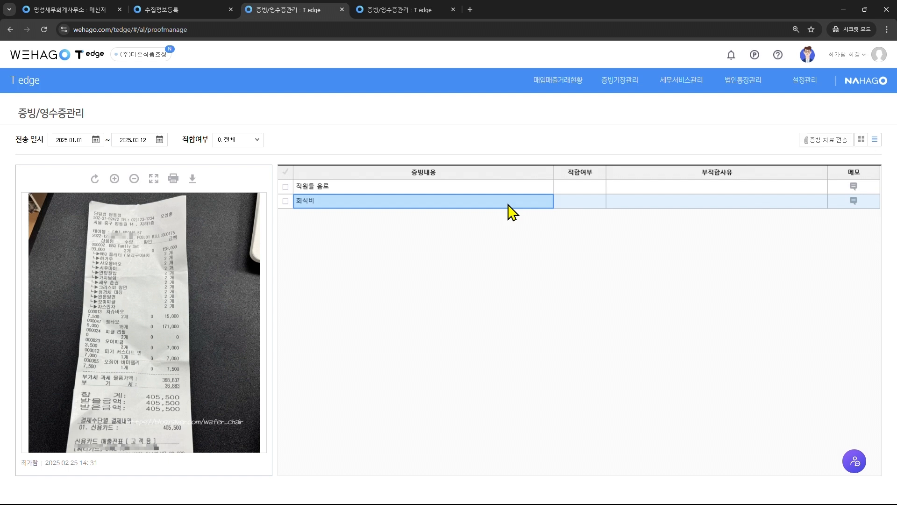
left_click(812, 143)
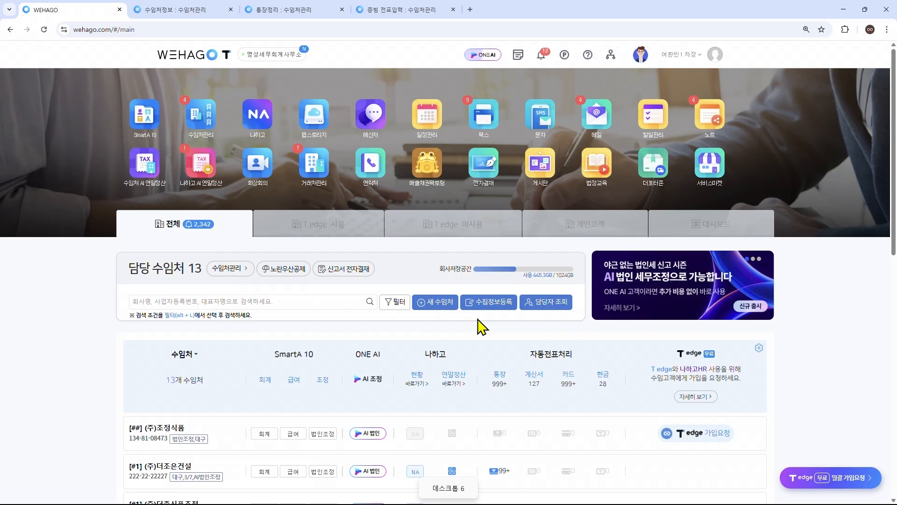
- Switch to the tax office's 수임처관리, open 통장정리 for (주)더존식품조정 and view the 01-02 쿠팡페이 memo
left_click(212, 132)
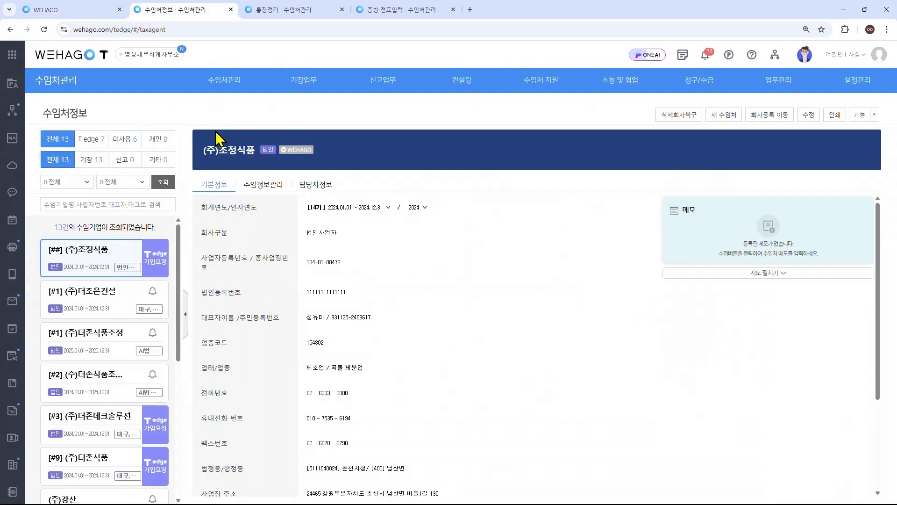
mouse_move(306, 88)
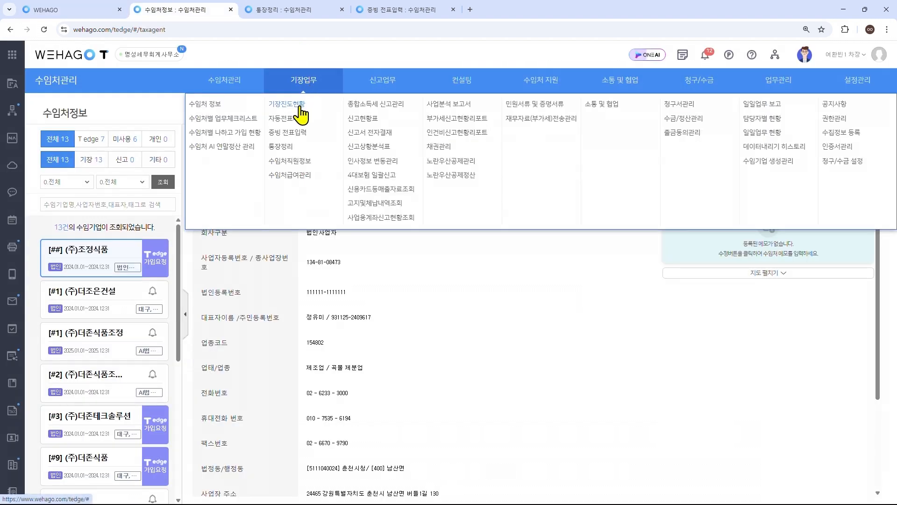
left_click(281, 147)
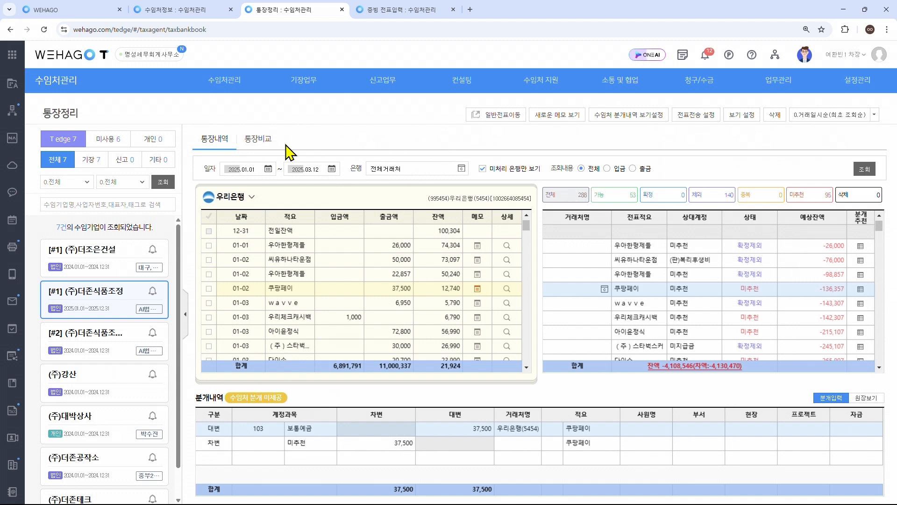
left_click(477, 291)
left_click(477, 290)
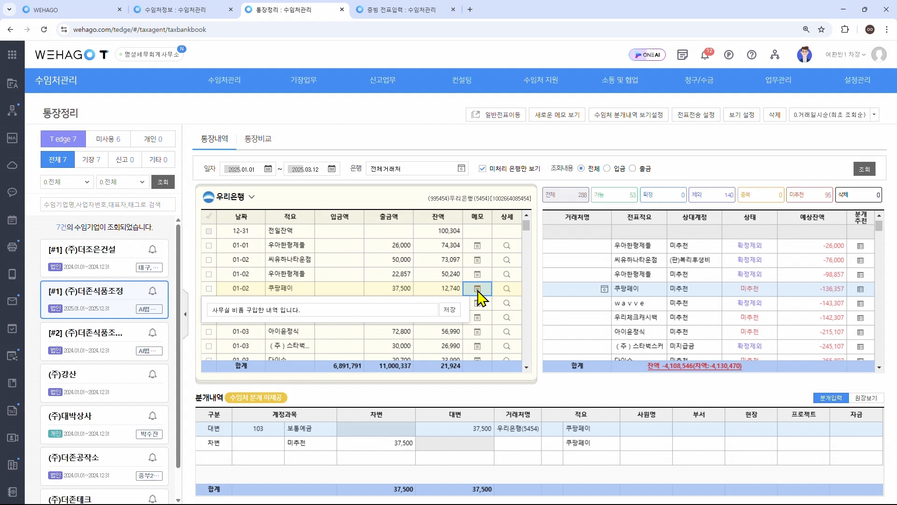
- Set the 상대계정 of the 01-02 쿠팡페이 transaction to 830 소모품비
left_click(681, 290)
type("830")
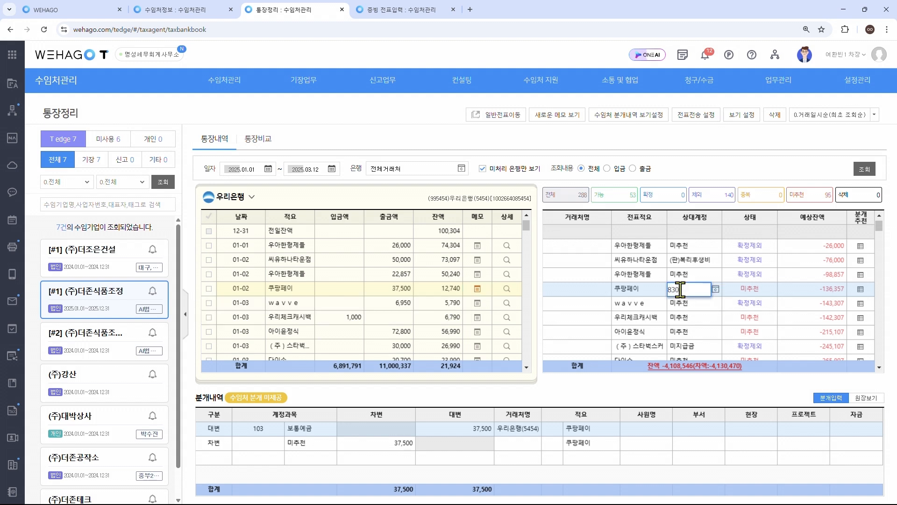
key("Return")
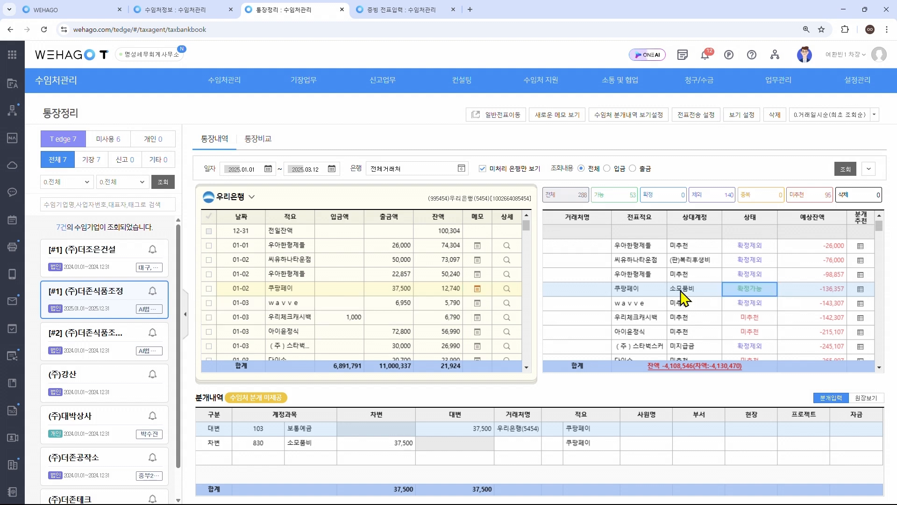
left_click(209, 288)
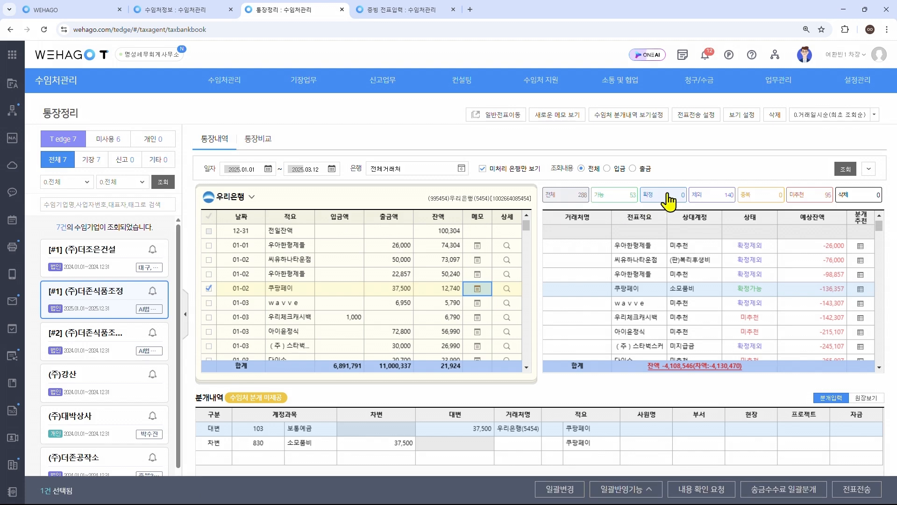
left_click(861, 496)
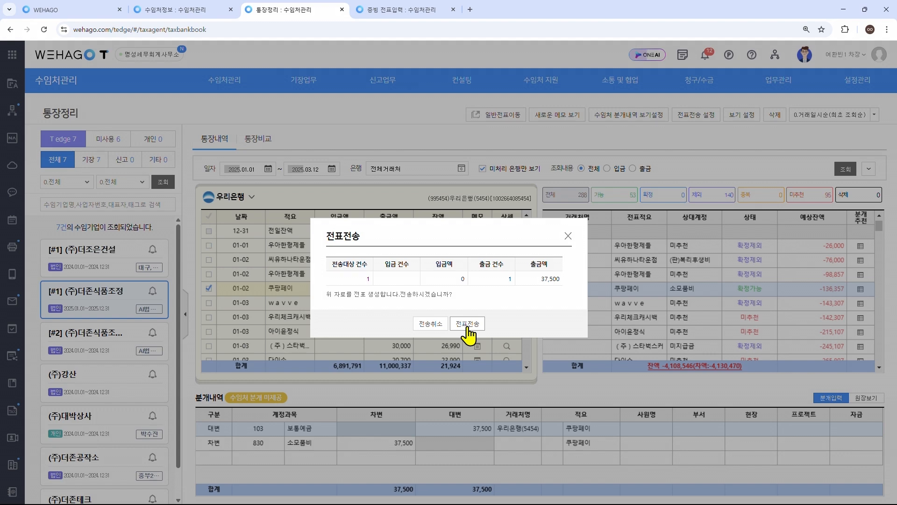
left_click(442, 326)
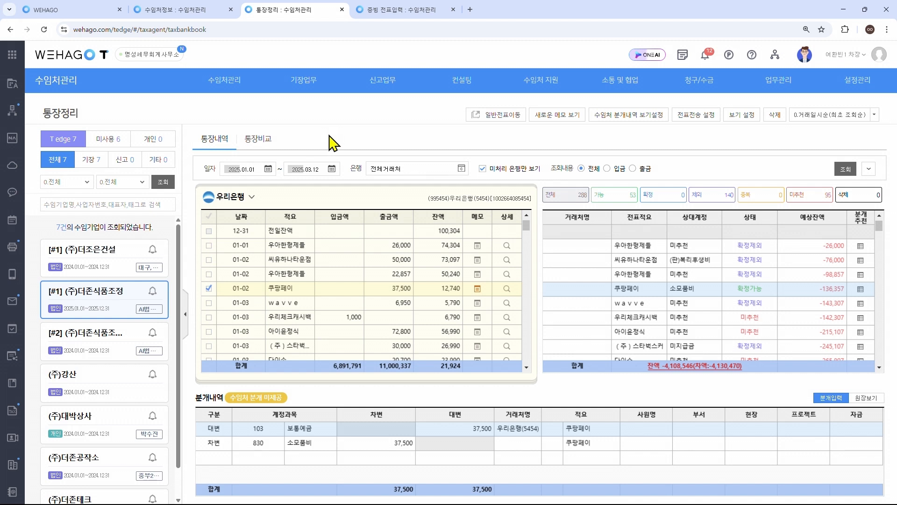
- In 증빙 전표입력, mark the 직원들 음료 receipt as 적합 and the 회식비 receipt as 부적합, and show the 부적합사유 choices
mouse_move(307, 85)
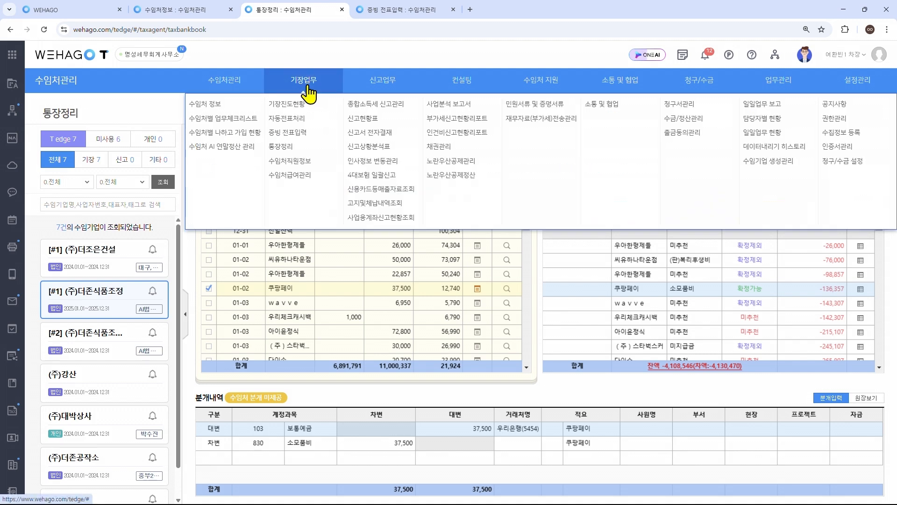
left_click(305, 135)
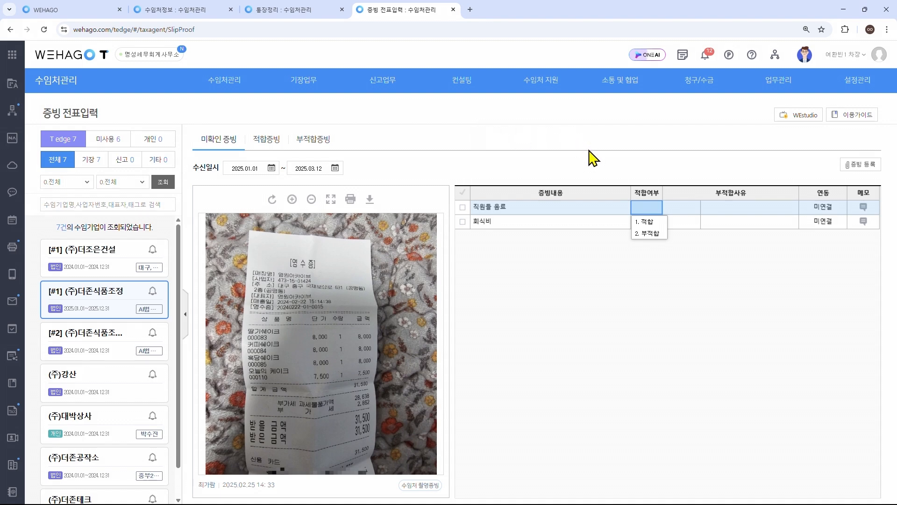
left_click(657, 222)
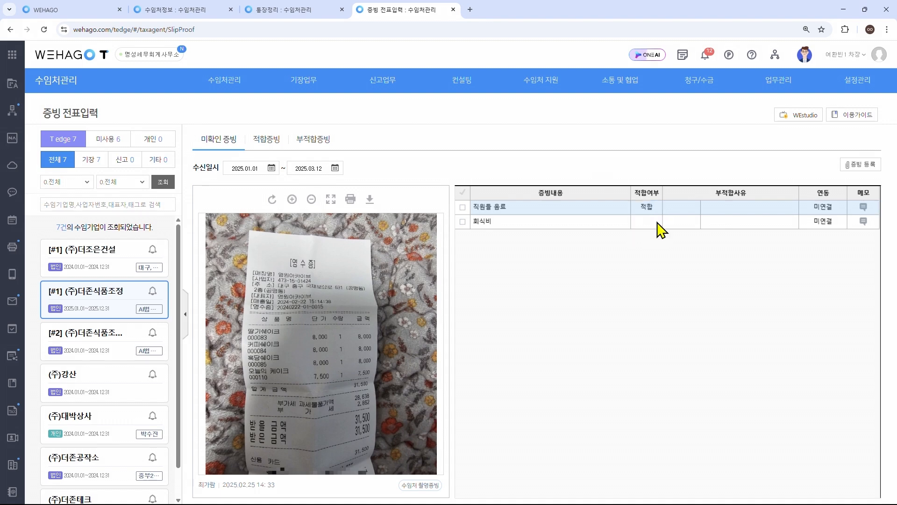
left_click(657, 222)
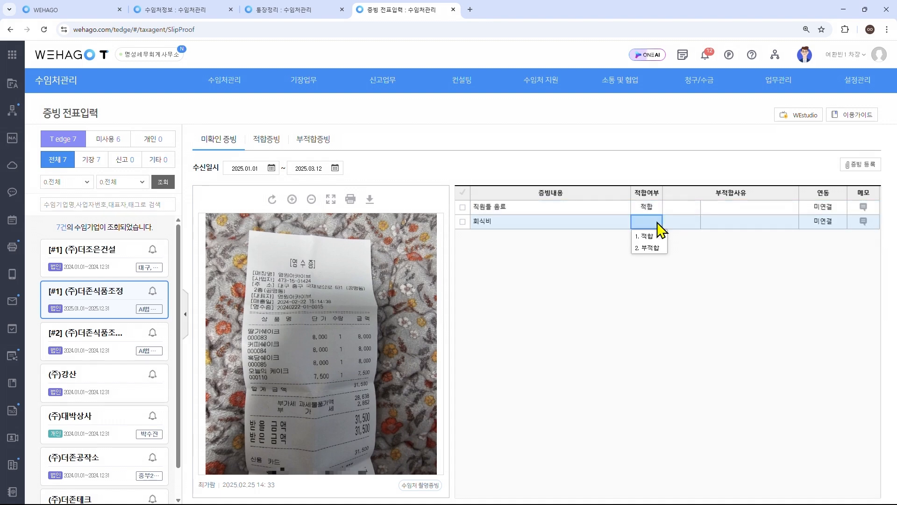
left_click(649, 248)
left_click(685, 227)
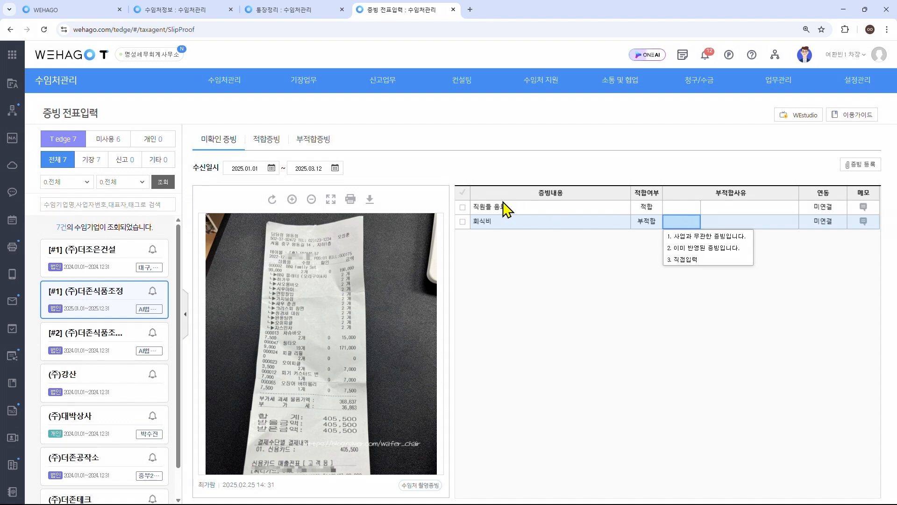
- In 적합증빙, set the 직원들 음료 receipt's 거래일자 to 20240222 and its 구분 to 일반
left_click(264, 147)
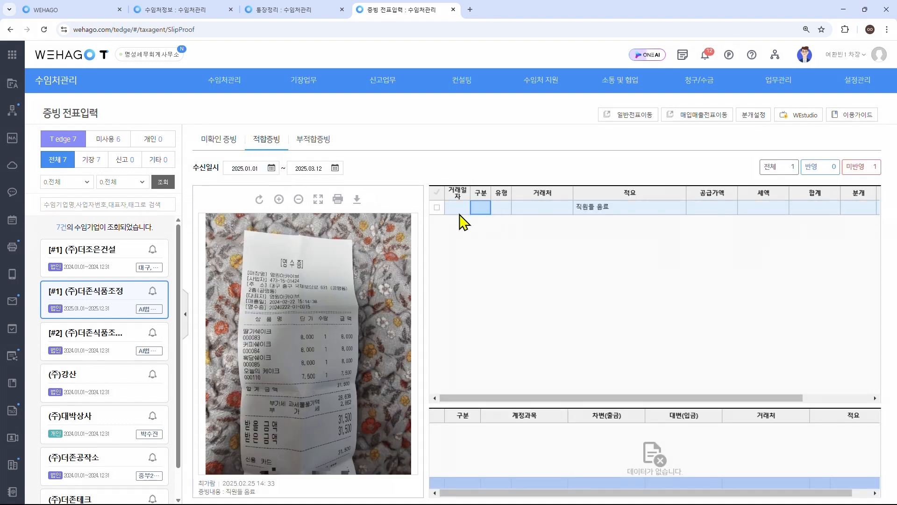
left_click(458, 208)
type("20240222")
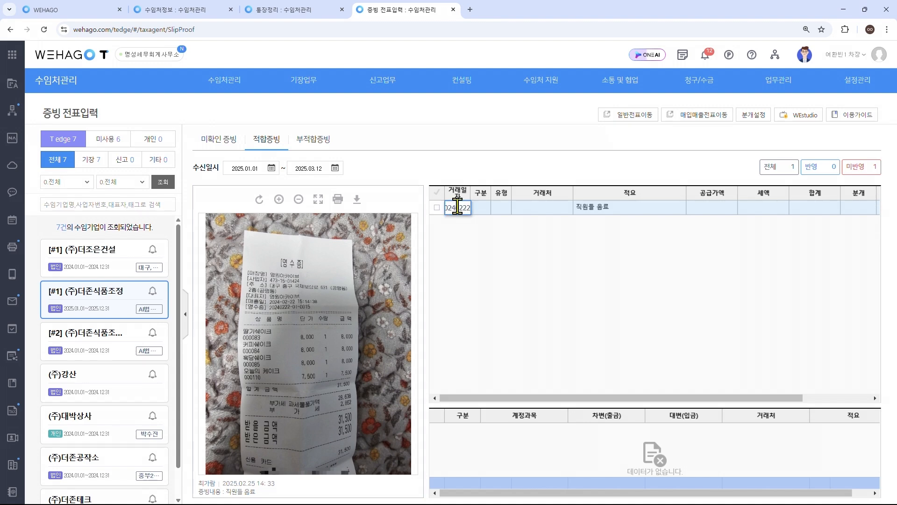
key("Return")
type("1")
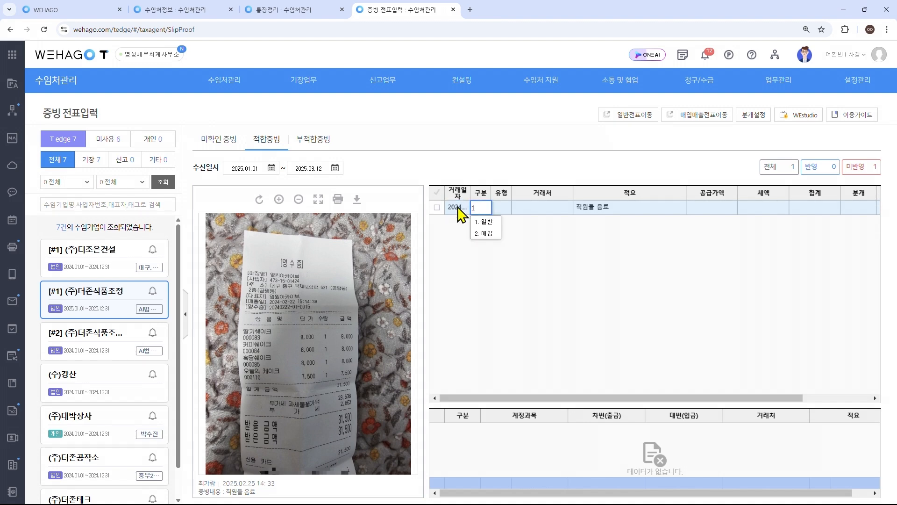
key("Return")
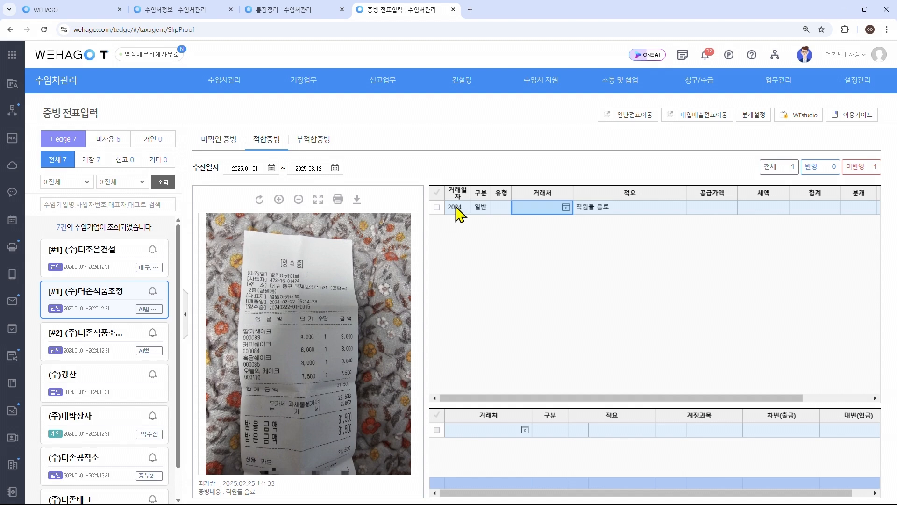
- Select the 직원들 음료 receipt and request 전표반영 for it
left_click(437, 207)
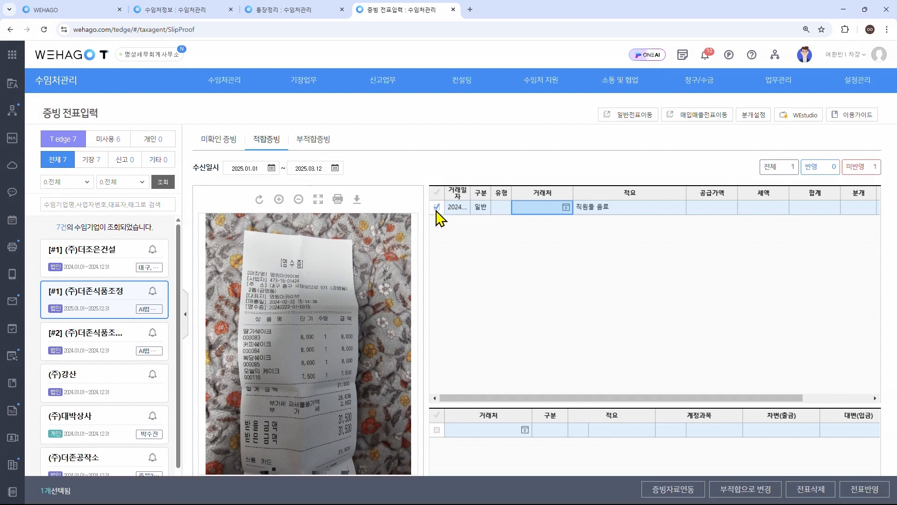
left_click(880, 494)
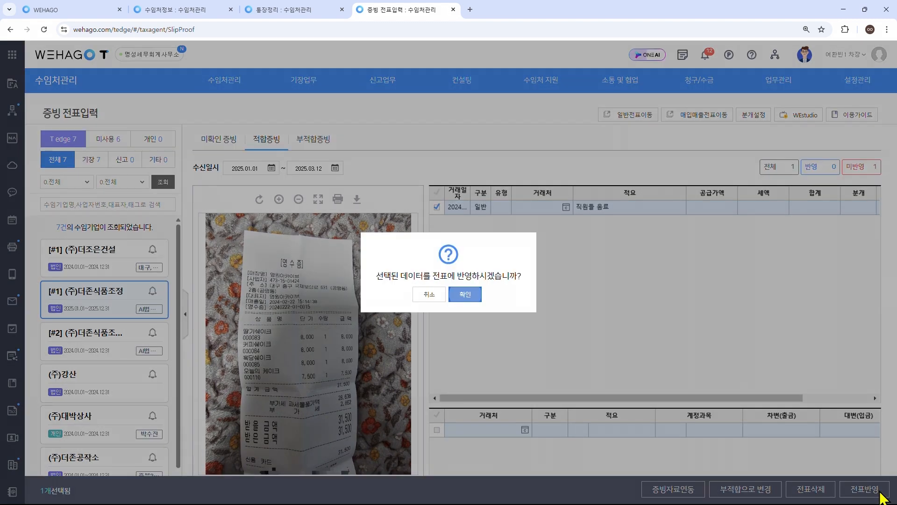